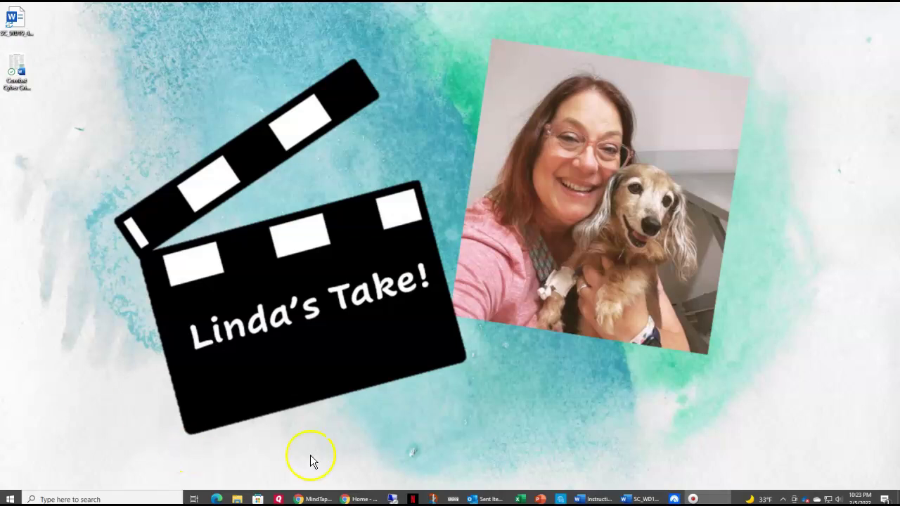
# Step: Restore the SC_WD19 Crown Medical business plan window from the taskbar
pyautogui.click(635, 499)
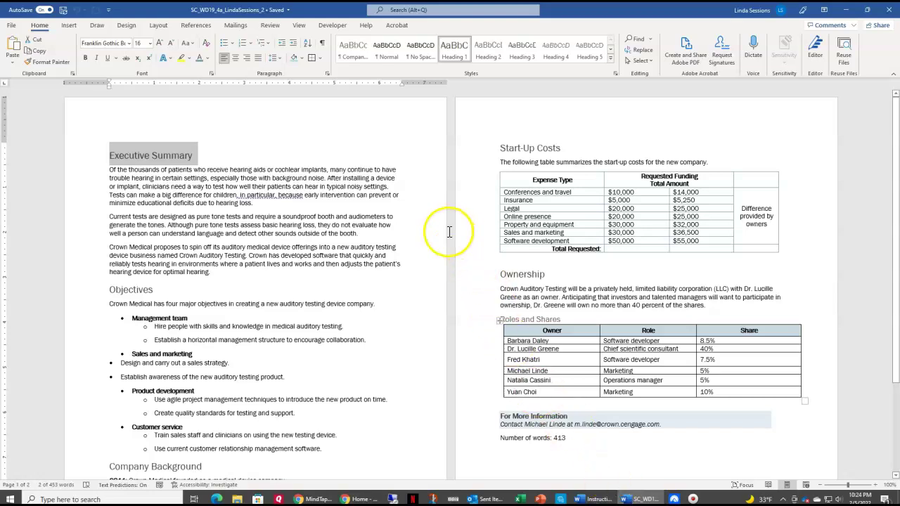
# Step: Set the Executive Summary heading's character spacing to Expanded by 2 pt in the Font dialog
pyautogui.click(111, 155)
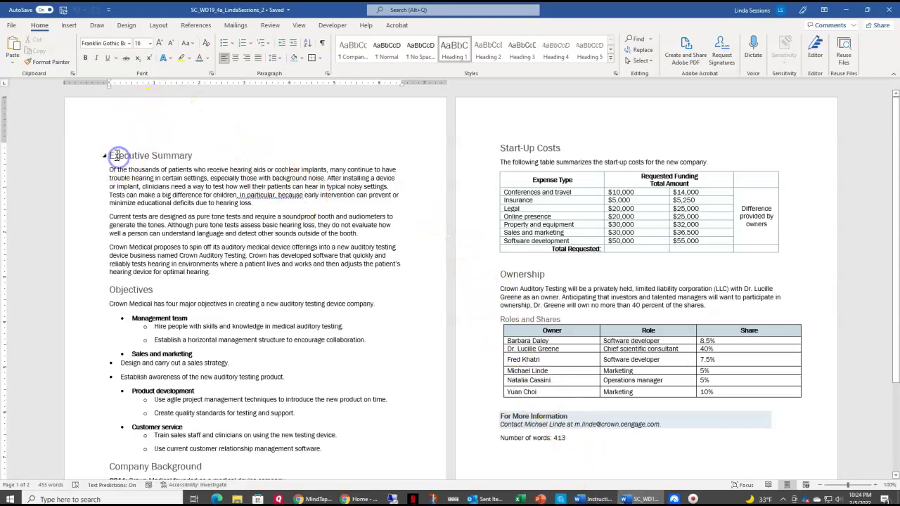
pyautogui.moveTo(110, 156); pyautogui.dragTo(197, 154)
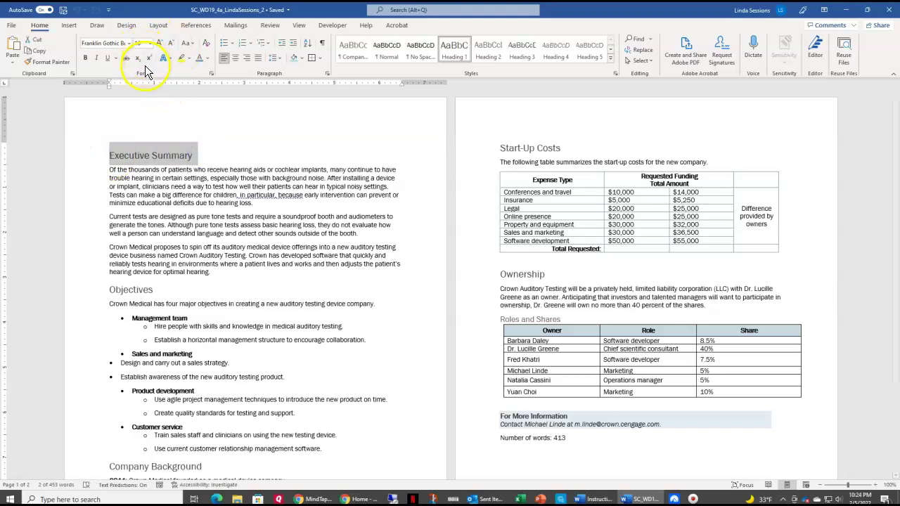
pyautogui.click(212, 73)
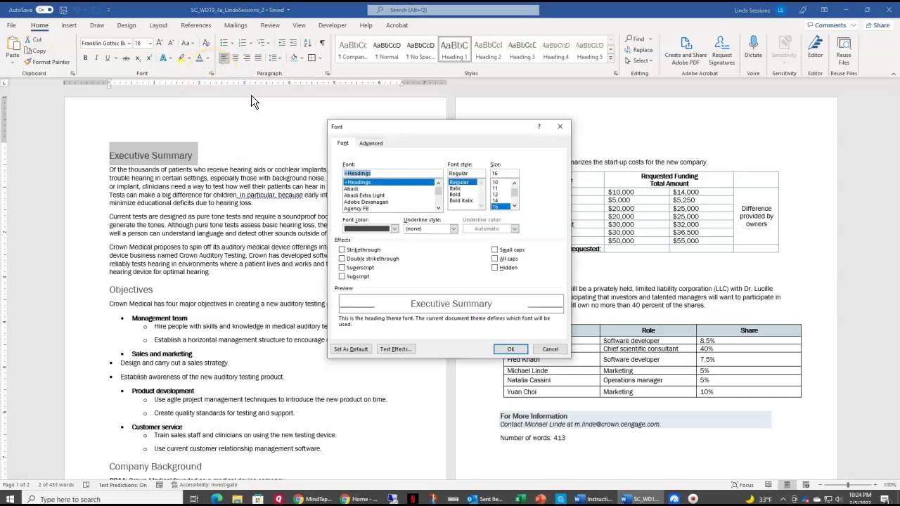
pyautogui.click(377, 143)
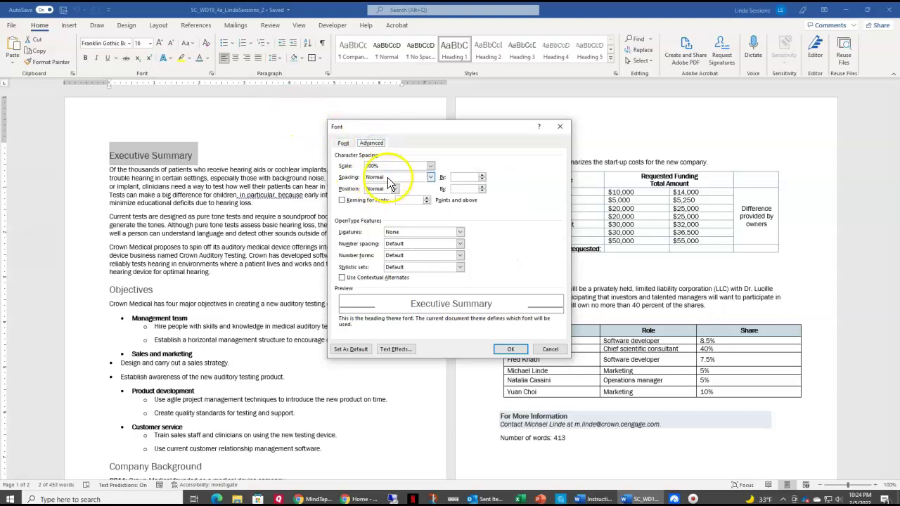
pyautogui.click(430, 177)
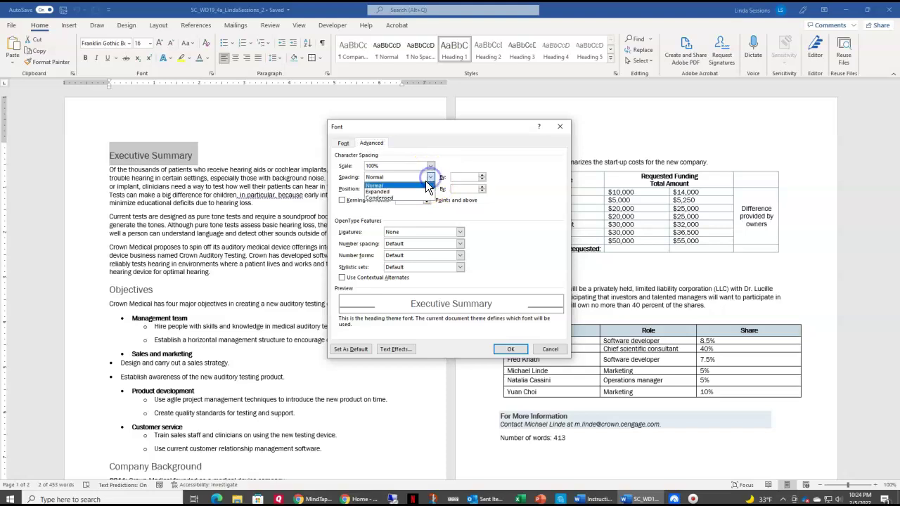
pyautogui.click(417, 191)
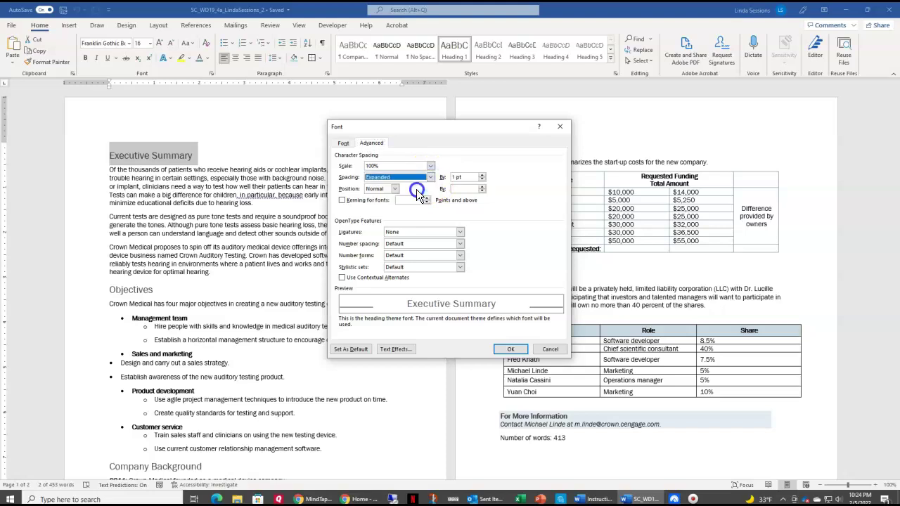
pyautogui.click(465, 176)
pyautogui.moveTo(465, 177); pyautogui.dragTo(450, 176)
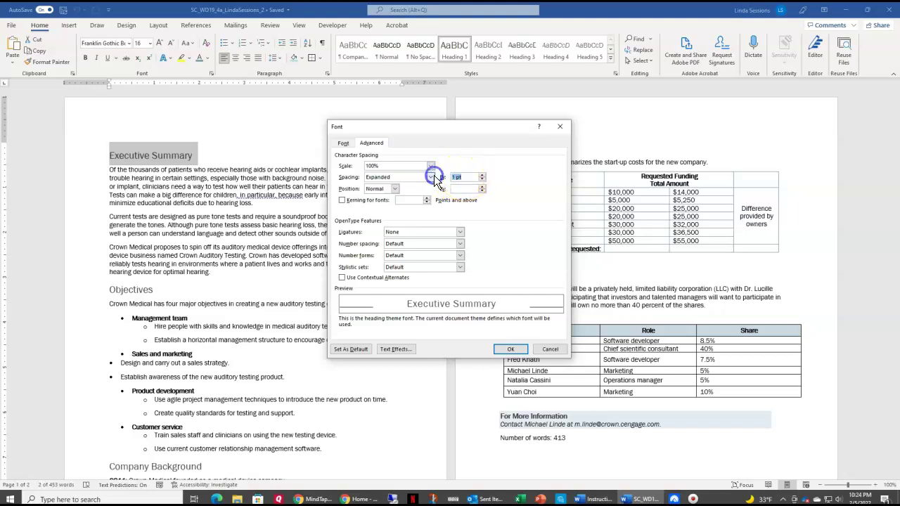
pyautogui.write('2')
pyautogui.click(510, 348)
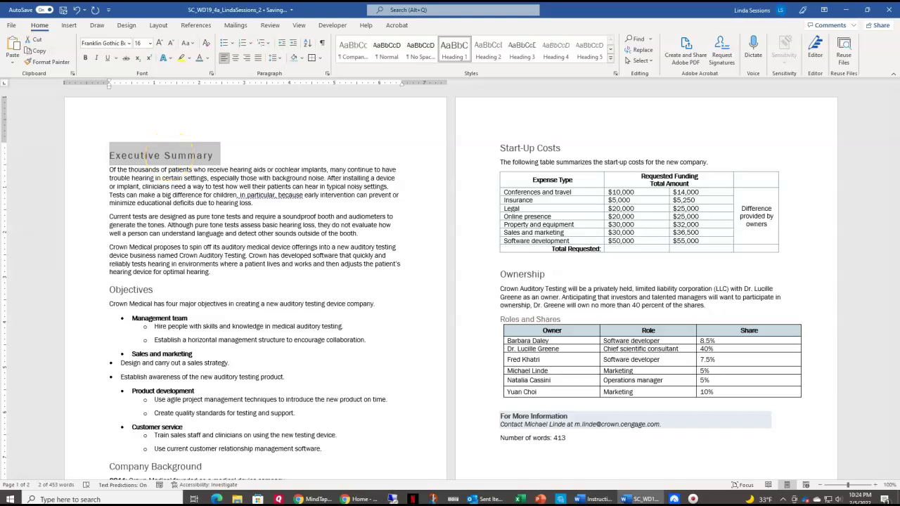
# Step: Indent the sales strategy and awareness lines one level under Sales and marketing
pyautogui.scroll(-2, 213, 369)
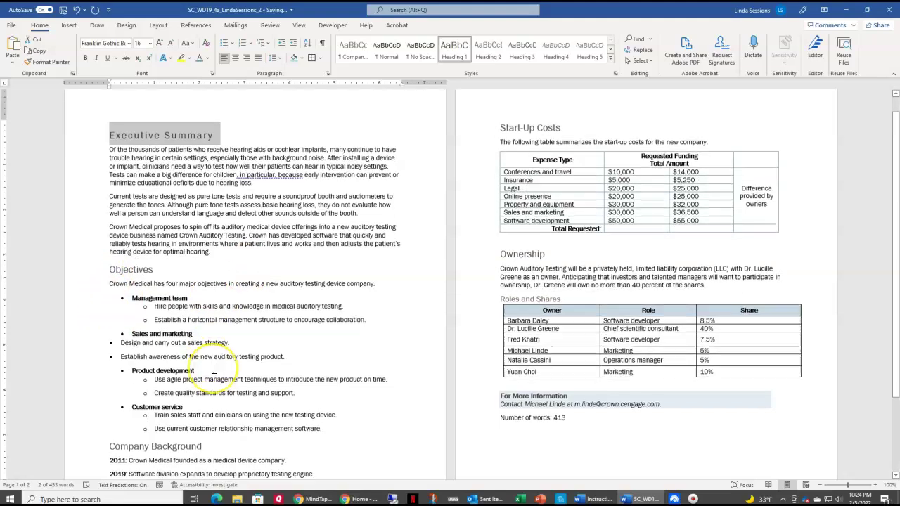
pyautogui.scroll(-2, 213, 369)
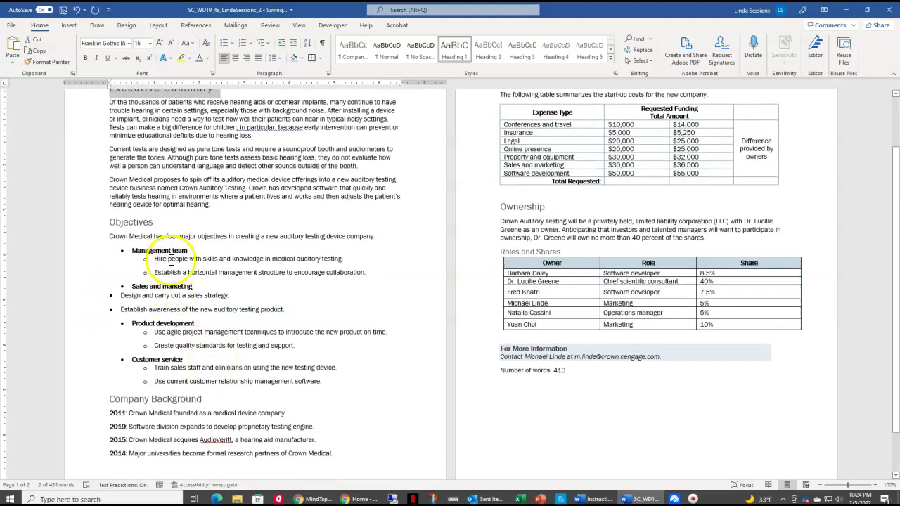
pyautogui.click(121, 295)
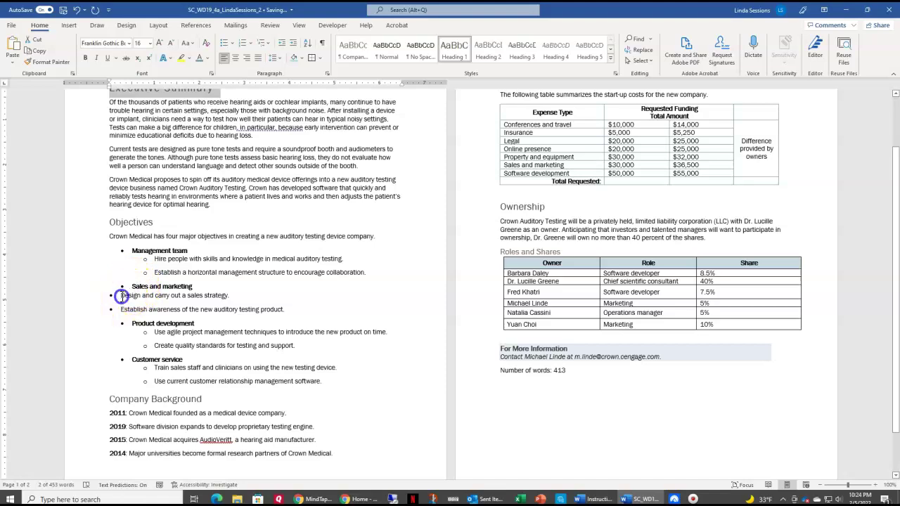
pyautogui.click(294, 45)
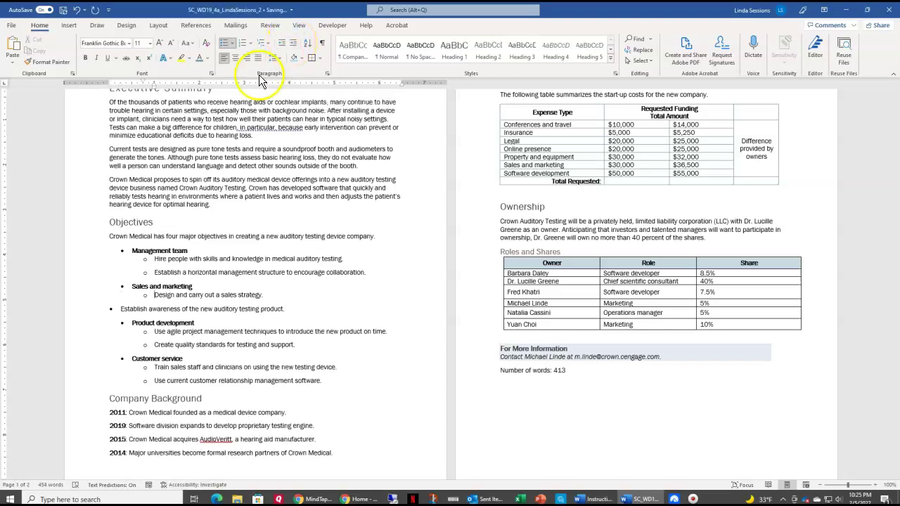
pyautogui.click(120, 307)
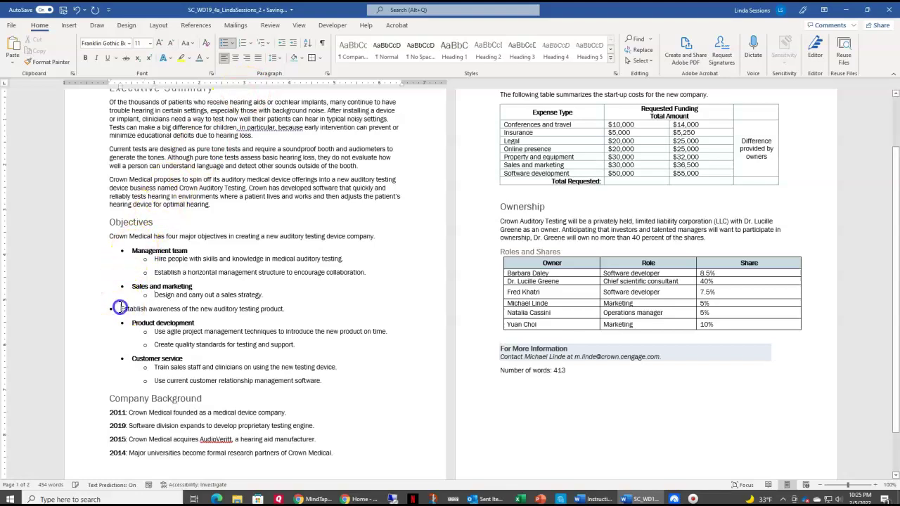
pyautogui.click(294, 44)
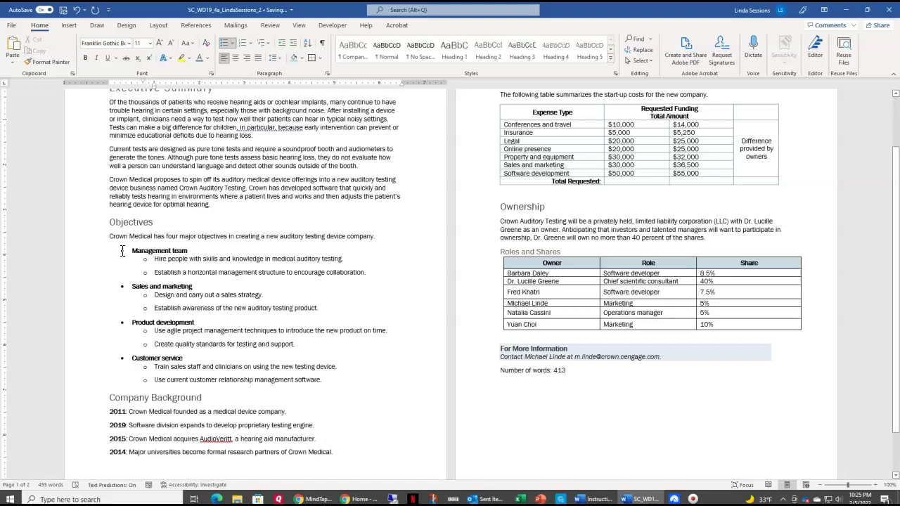
# Step: Colour the four top-level Objectives bullet symbols Aqua, Accent 5
pyautogui.click(121, 251)
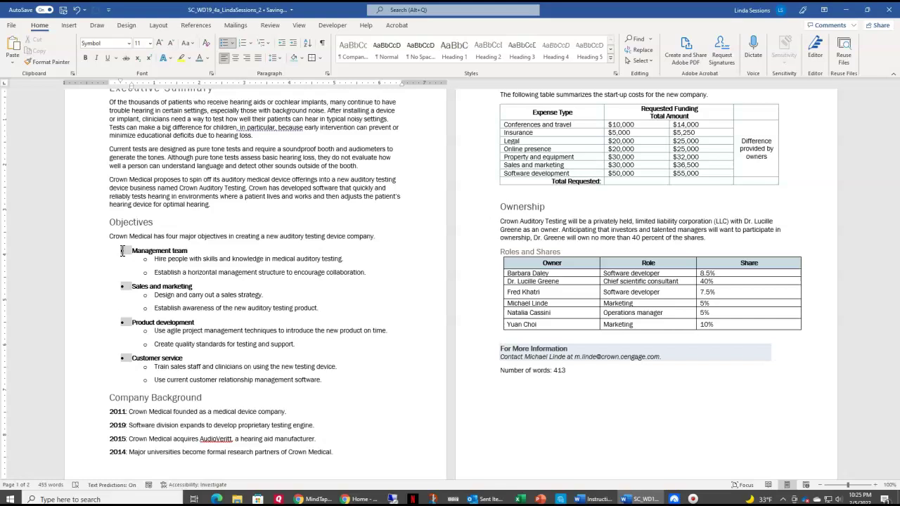
pyautogui.click(209, 58)
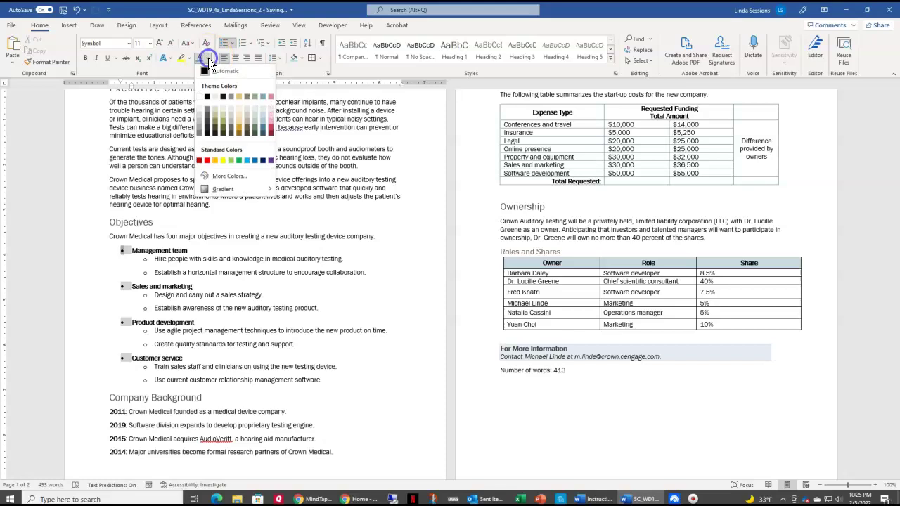
pyautogui.click(262, 95)
pyautogui.click(230, 307)
pyautogui.click(192, 358)
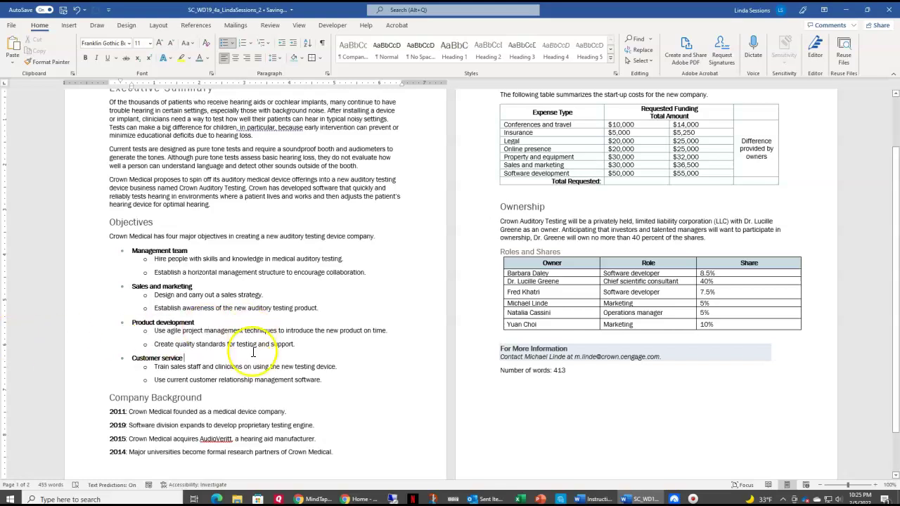
# Step: Sort the four Company Background year lines ascending: 2011, 2014, 2015, 2019
pyautogui.scroll(-1, 253, 369)
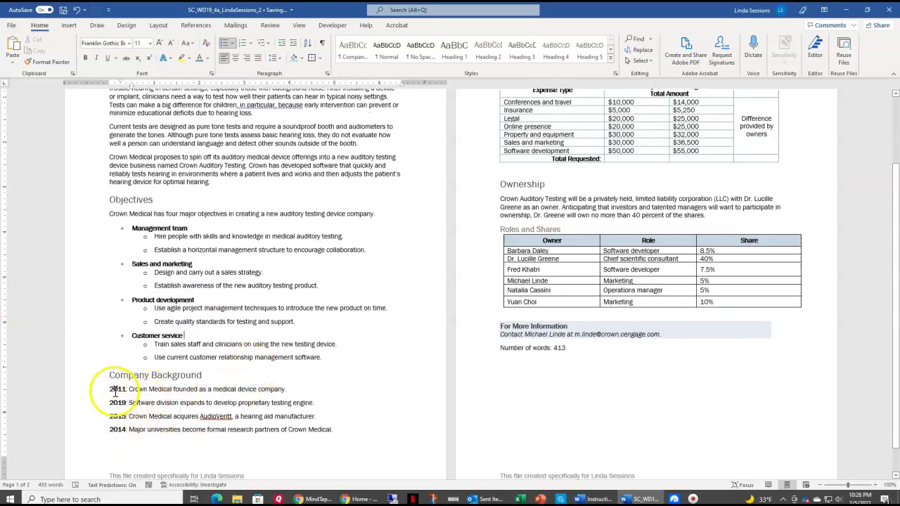
pyautogui.moveTo(109, 390); pyautogui.dragTo(342, 431)
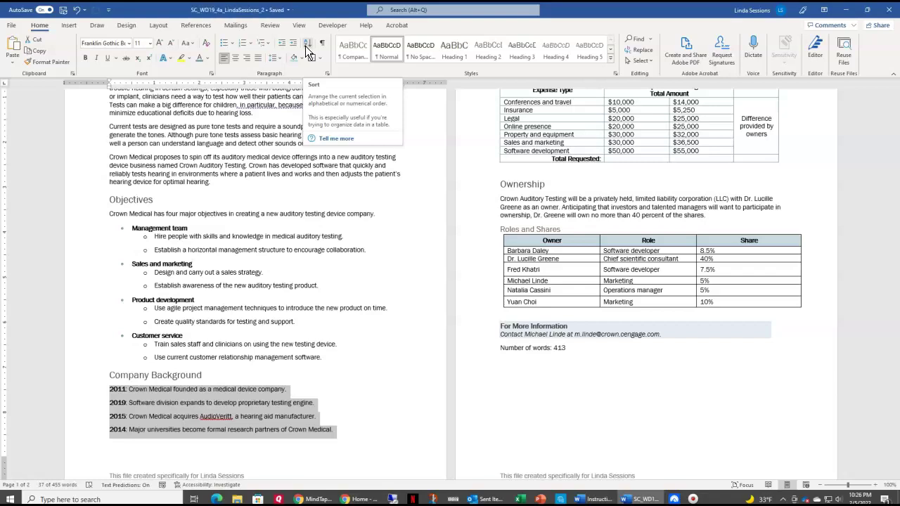
pyautogui.click(307, 46)
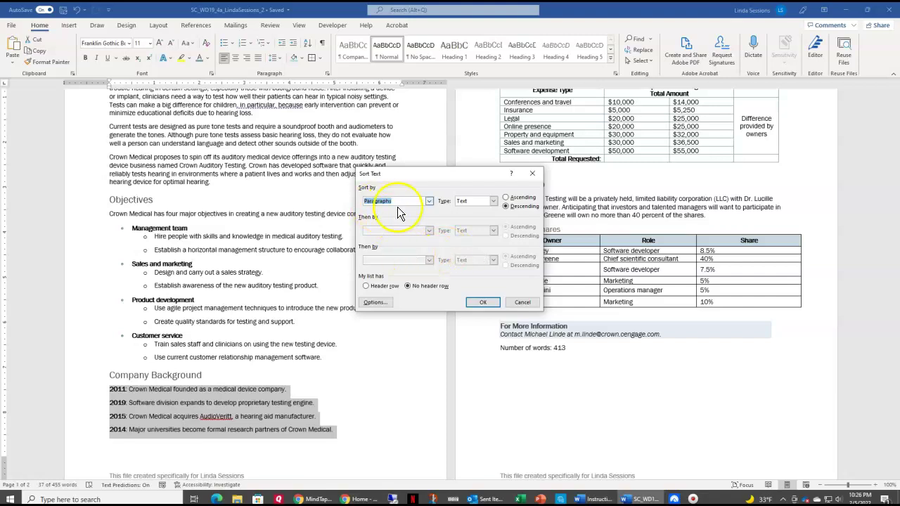
pyautogui.click(506, 197)
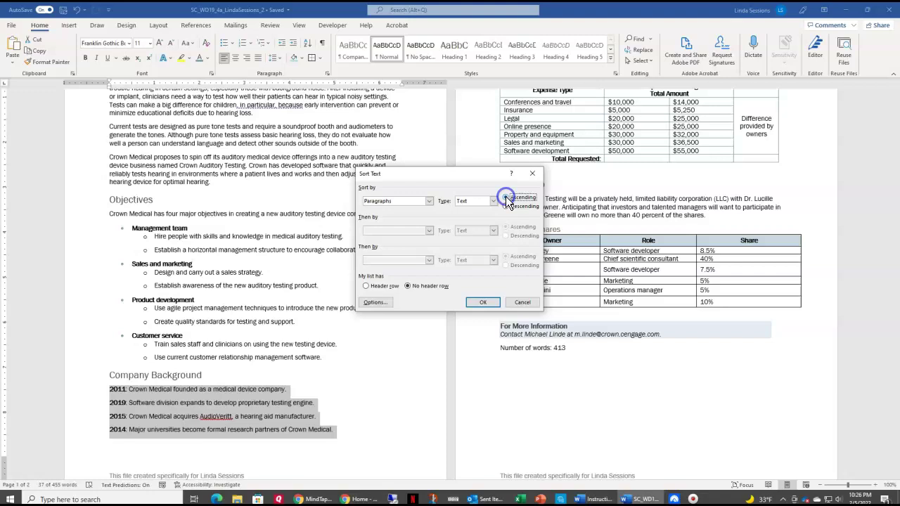
pyautogui.click(482, 303)
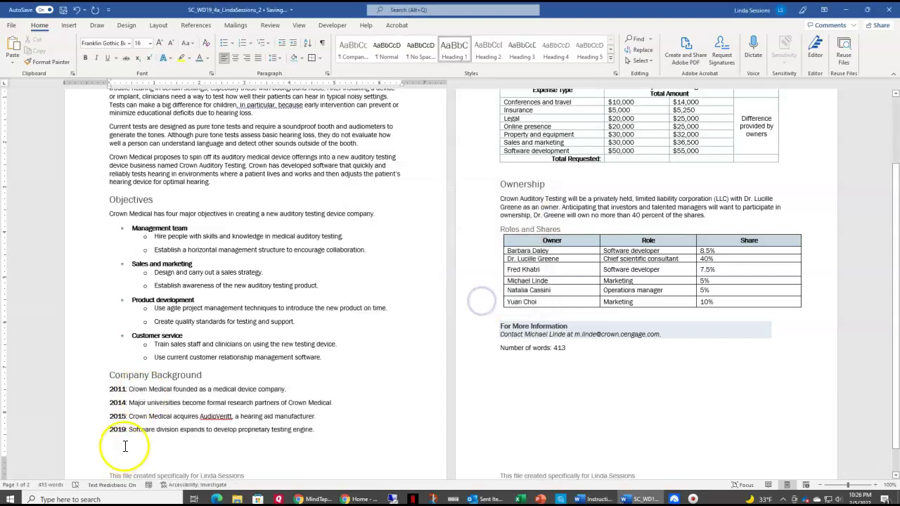
pyautogui.scroll(3, 629, 334)
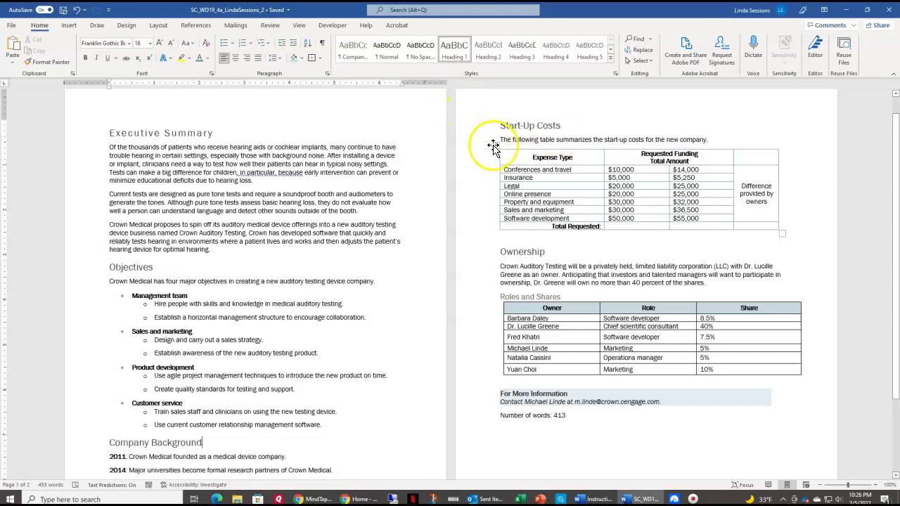
# Step: Split the Requested Funding / Total Amount header cell into 2 columns and 1 row
pyautogui.click(524, 151)
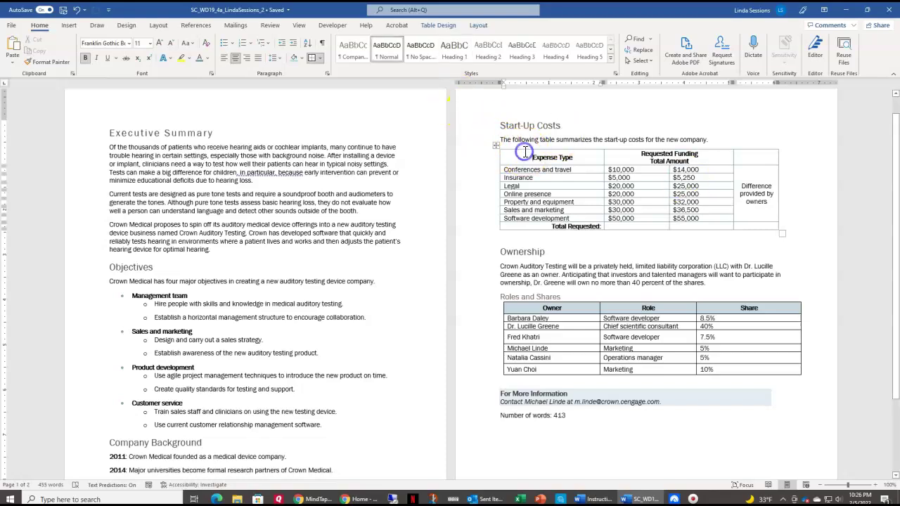
pyautogui.click(438, 26)
pyautogui.click(478, 26)
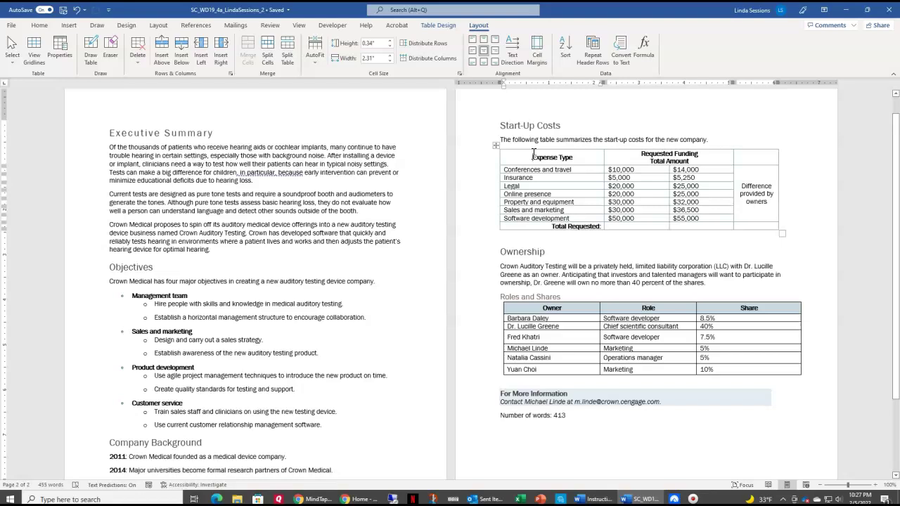
pyautogui.click(642, 155)
pyautogui.click(643, 155)
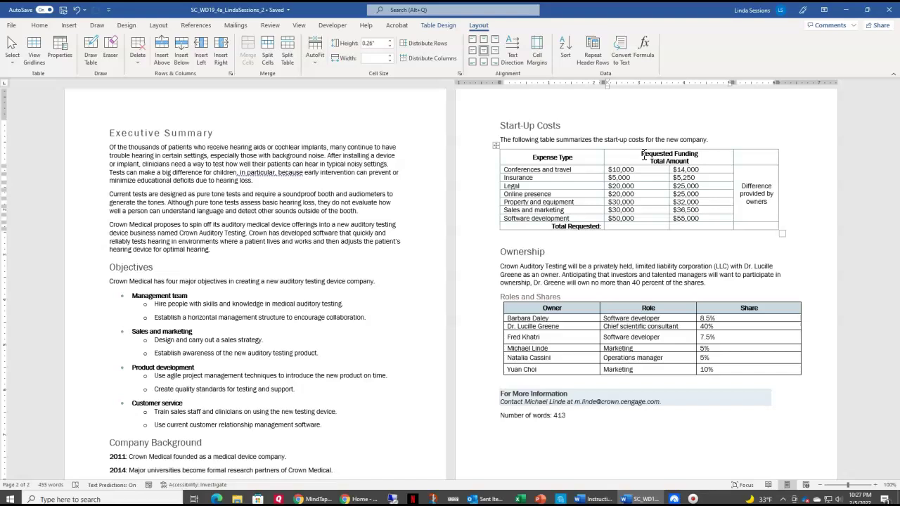
pyautogui.click(641, 158)
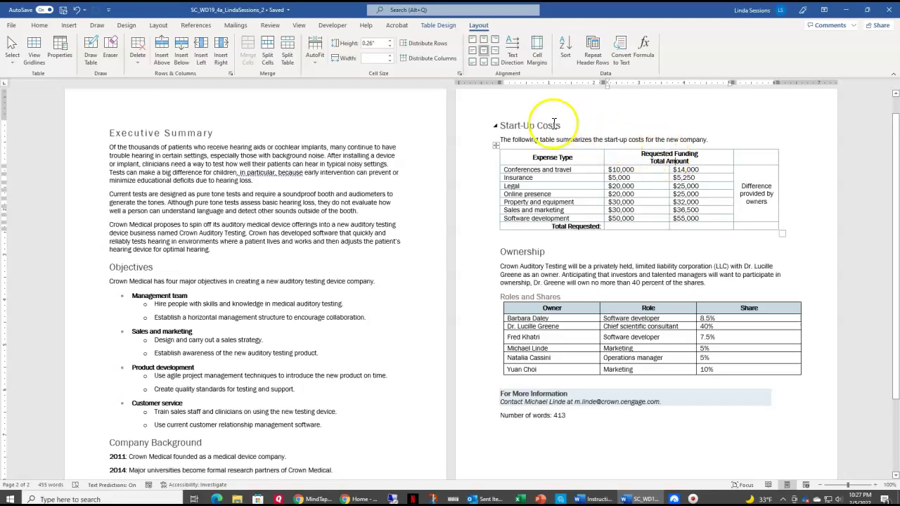
pyautogui.click(267, 58)
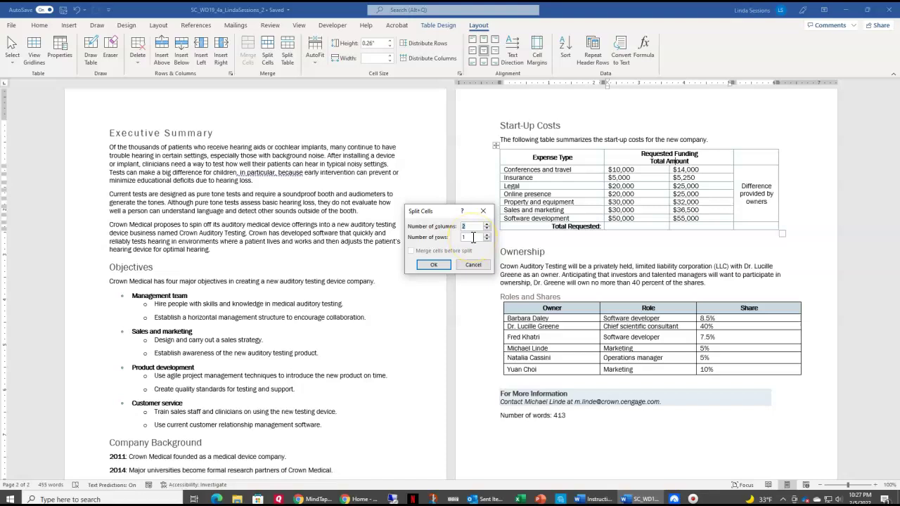
pyautogui.click(441, 266)
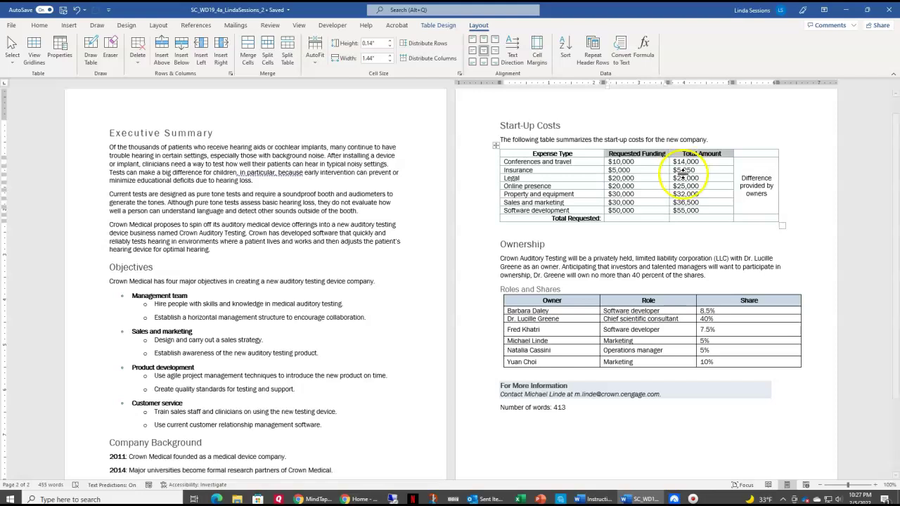
# Step: Align the Total Requested amount cell and fill it with =SUM(ABOVE), giving $165,000.00
pyautogui.click(630, 219)
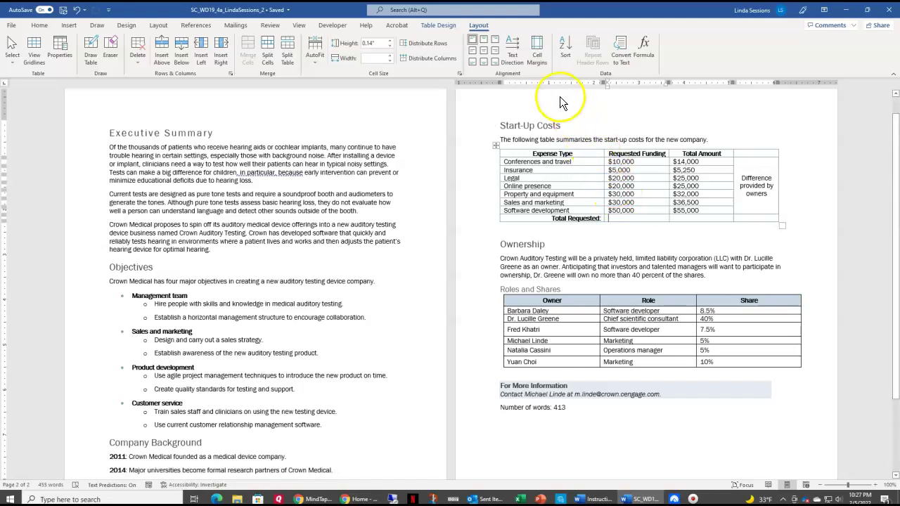
pyautogui.click(494, 41)
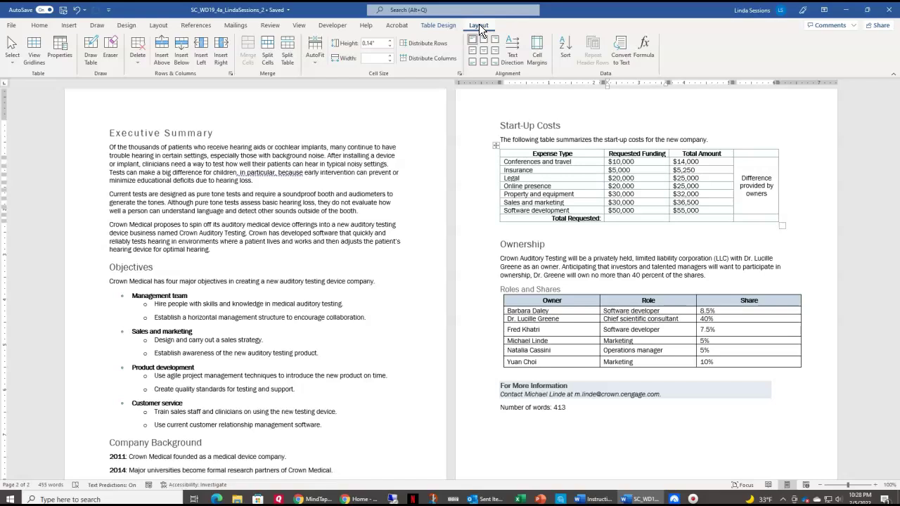
pyautogui.click(645, 48)
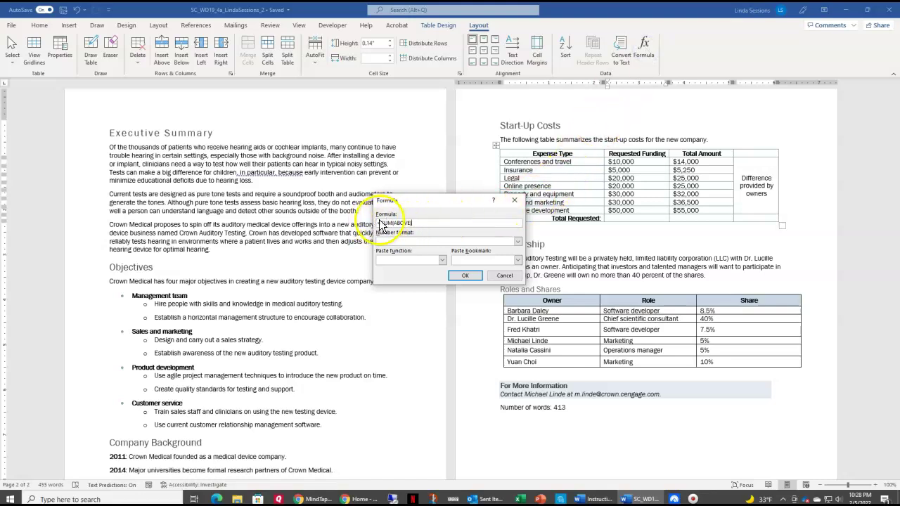
pyautogui.click(463, 276)
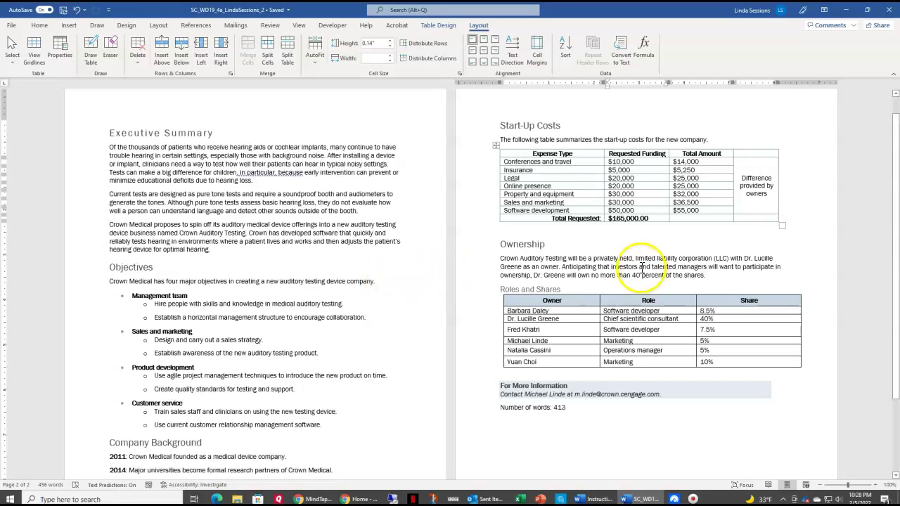
# Step: Merge the $165,000.00 cell with the remaining cells of the Total Requested row
pyautogui.moveTo(654, 219); pyautogui.dragTo(750, 222)
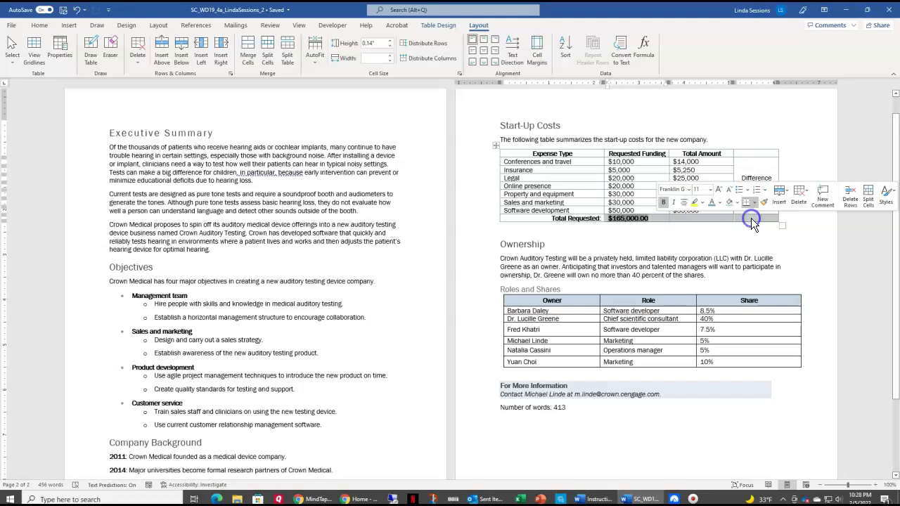
pyautogui.click(673, 218)
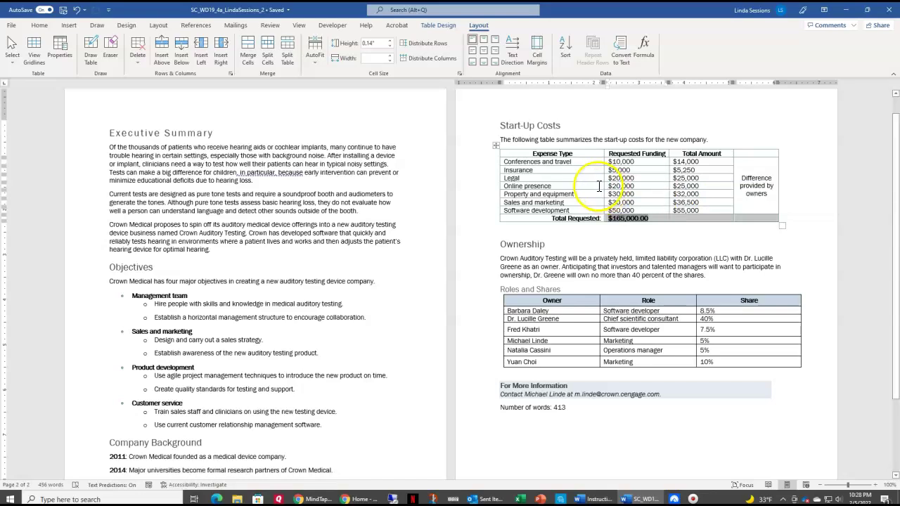
pyautogui.click(247, 57)
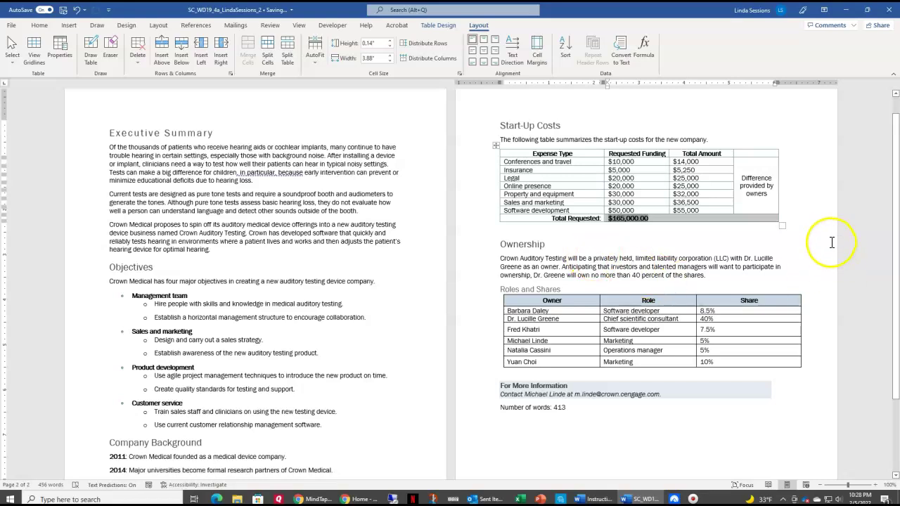
# Step: Give the whole Start-Up Costs table 0.04" top and bottom default cell margins
pyautogui.click(593, 177)
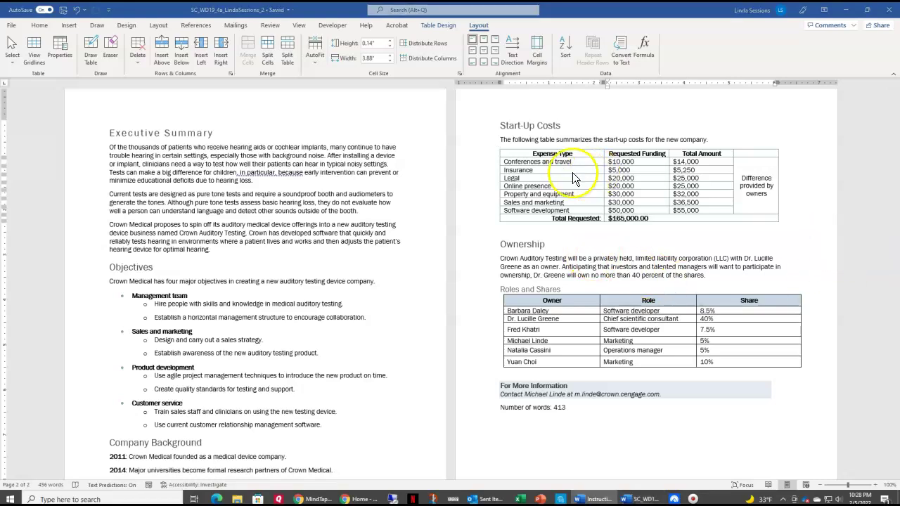
pyautogui.click(521, 161)
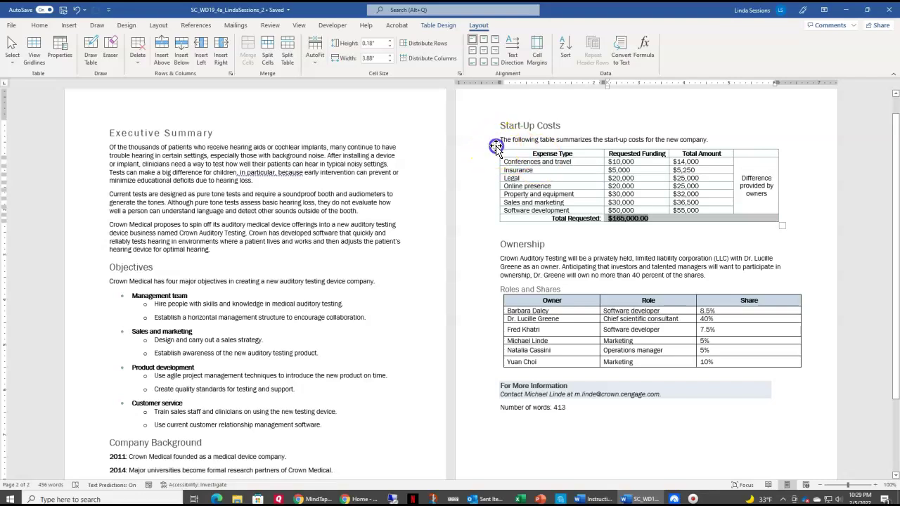
pyautogui.click(495, 146)
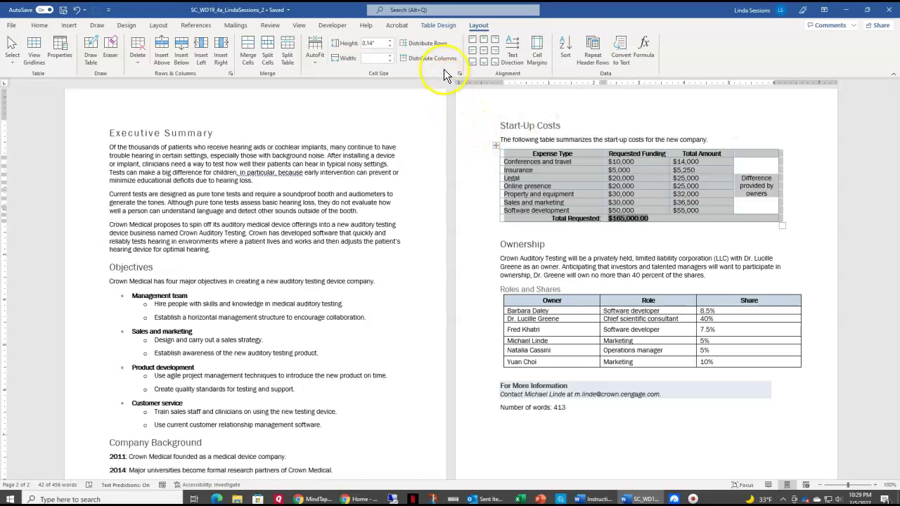
pyautogui.click(439, 24)
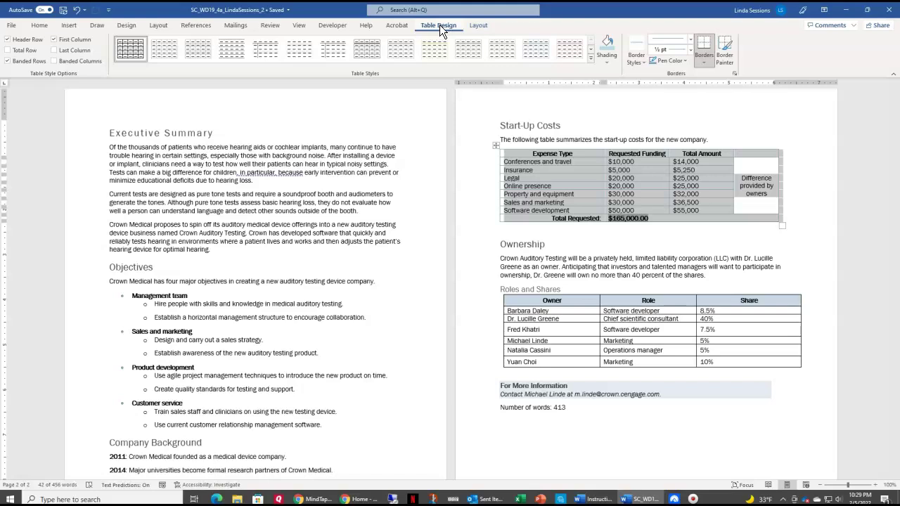
pyautogui.click(481, 27)
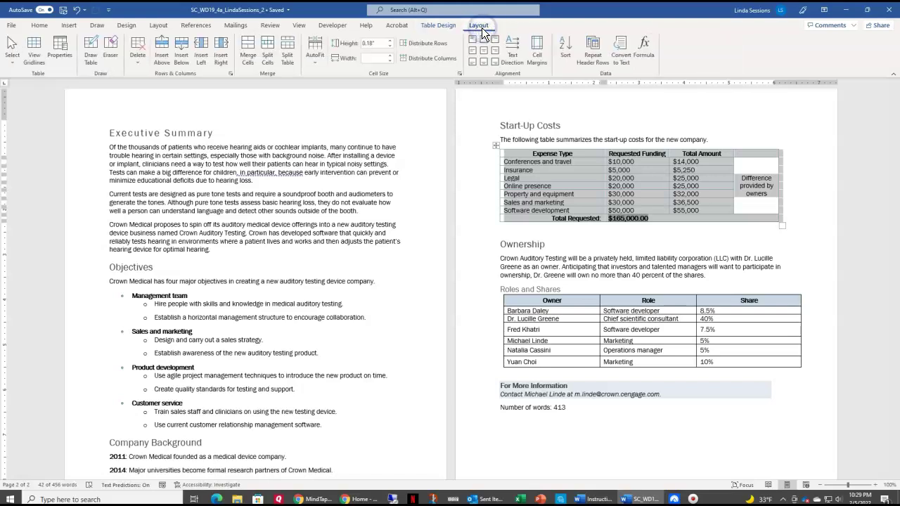
pyautogui.click(536, 59)
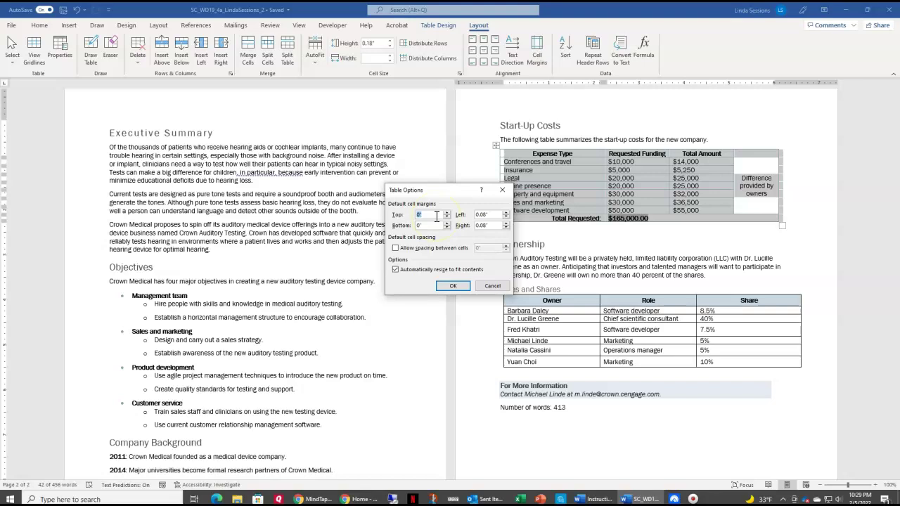
pyautogui.write('0.04')
pyautogui.doubleClick(415, 225)
pyautogui.write('0.04')
pyautogui.click(450, 287)
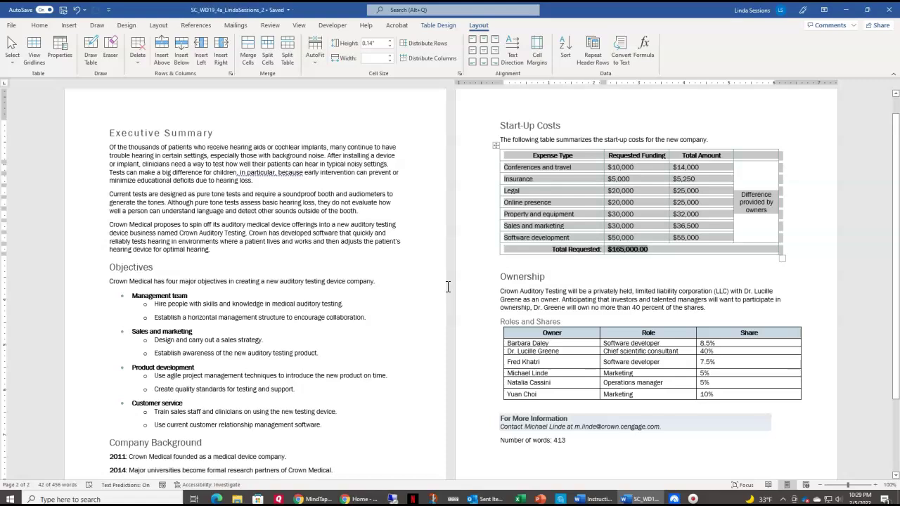
# Step: Shade the three Start-Up Costs header cells Aqua, Accent 5, Lighter 60%
pyautogui.click(580, 152)
pyautogui.moveTo(580, 152); pyautogui.dragTo(747, 155)
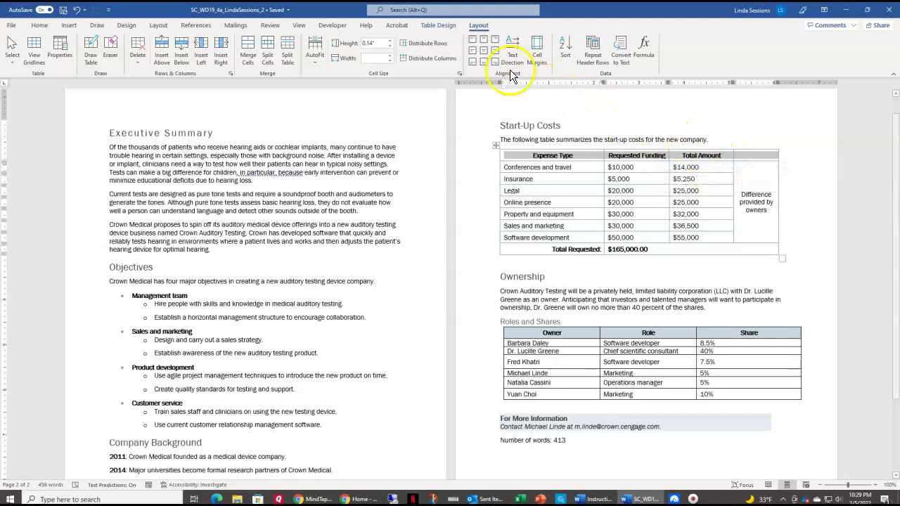
pyautogui.click(442, 26)
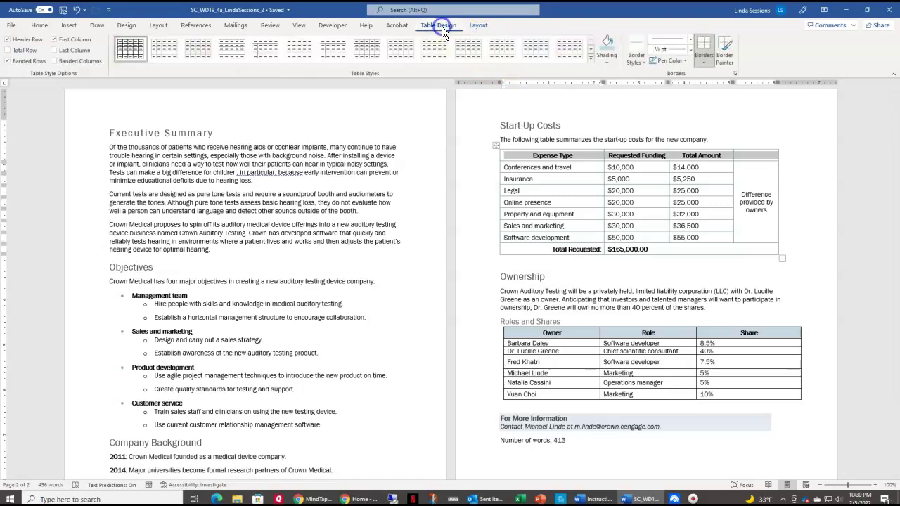
pyautogui.click(611, 67)
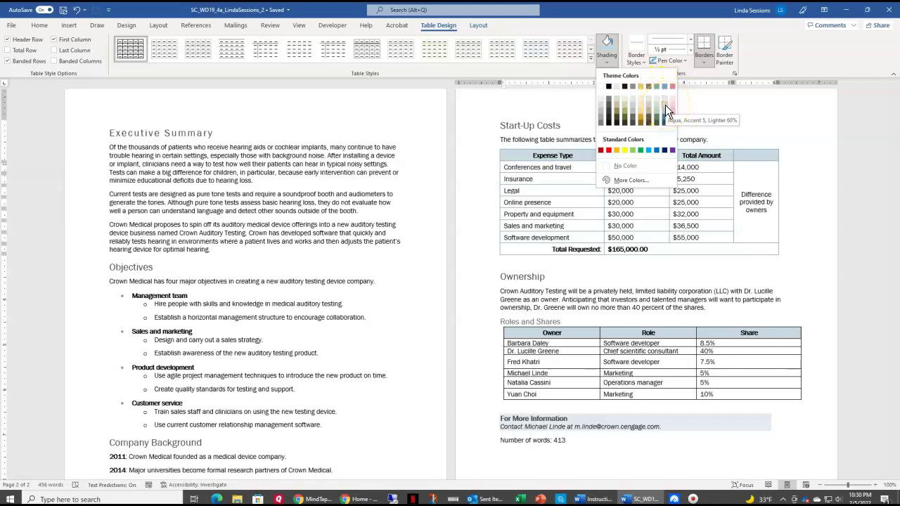
pyautogui.click(665, 105)
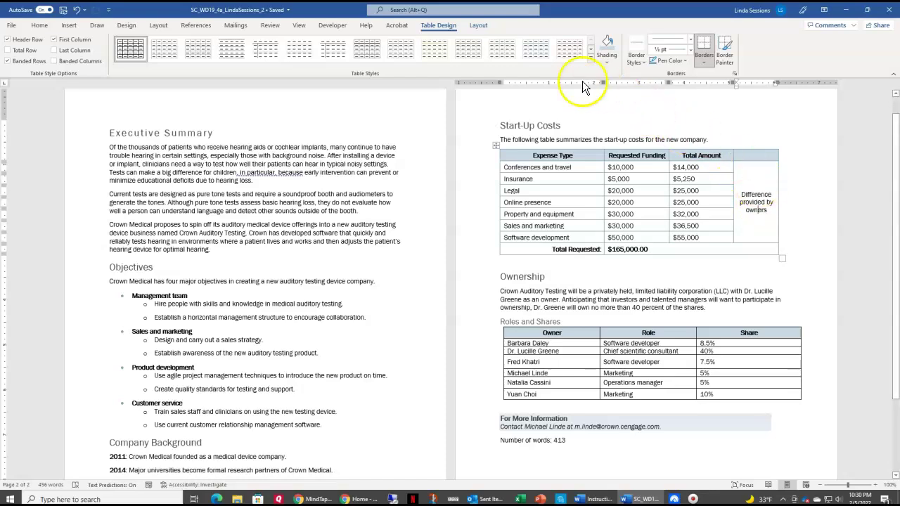
# Step: Rotate the 'Difference provided by owners' merged-cell text so it reads top to bottom
pyautogui.click(478, 26)
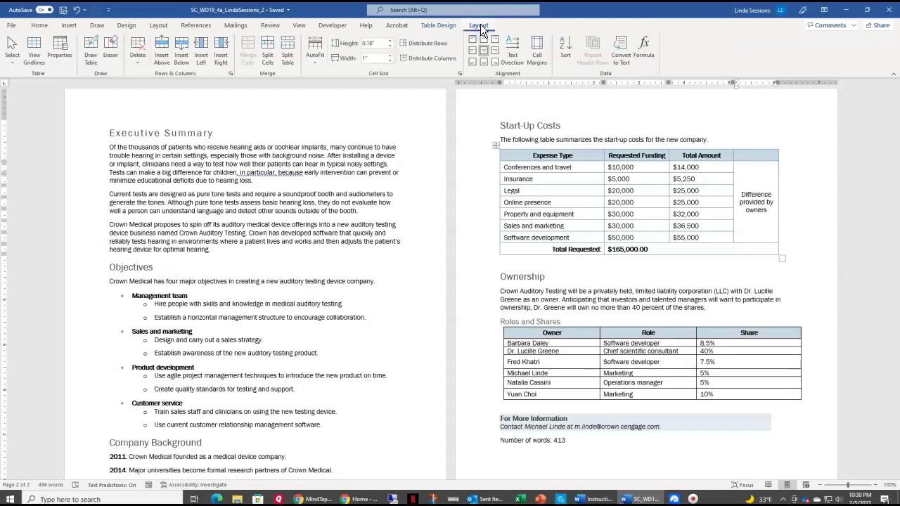
pyautogui.click(513, 49)
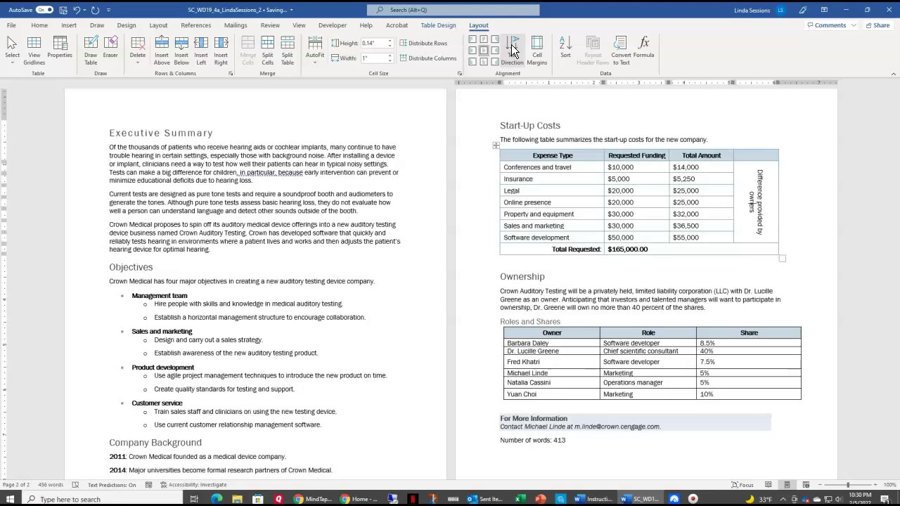
pyautogui.click(511, 44)
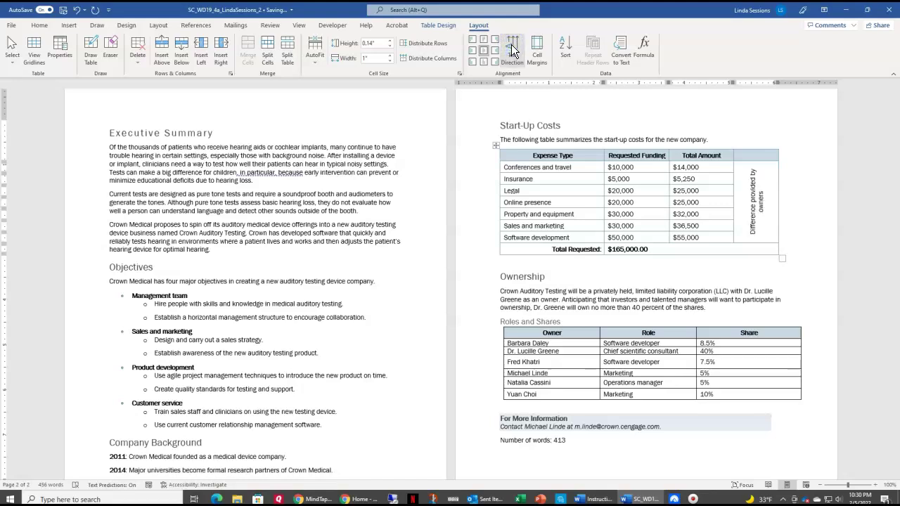
pyautogui.click(511, 45)
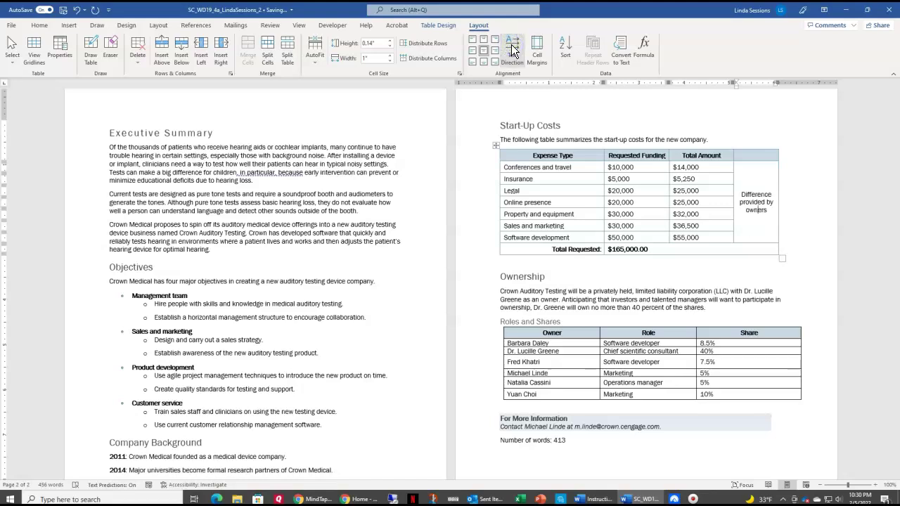
pyautogui.click(511, 44)
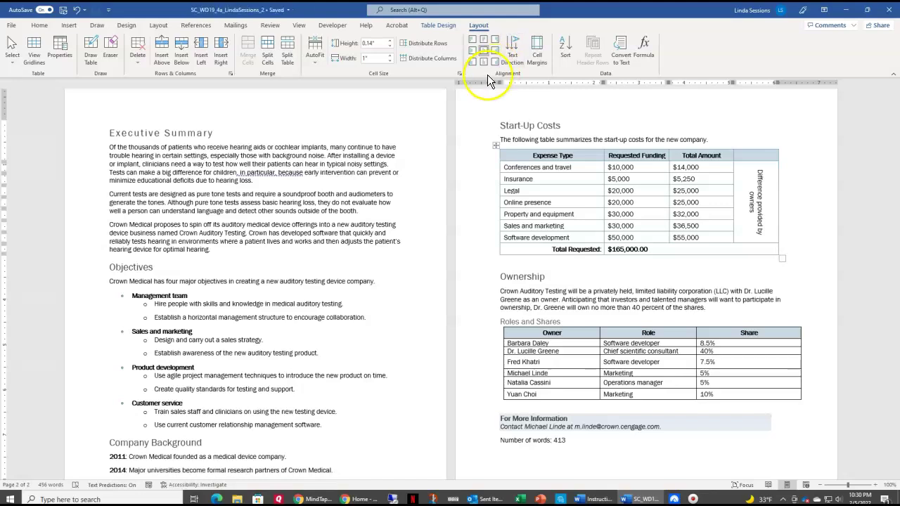
pyautogui.click(520, 158)
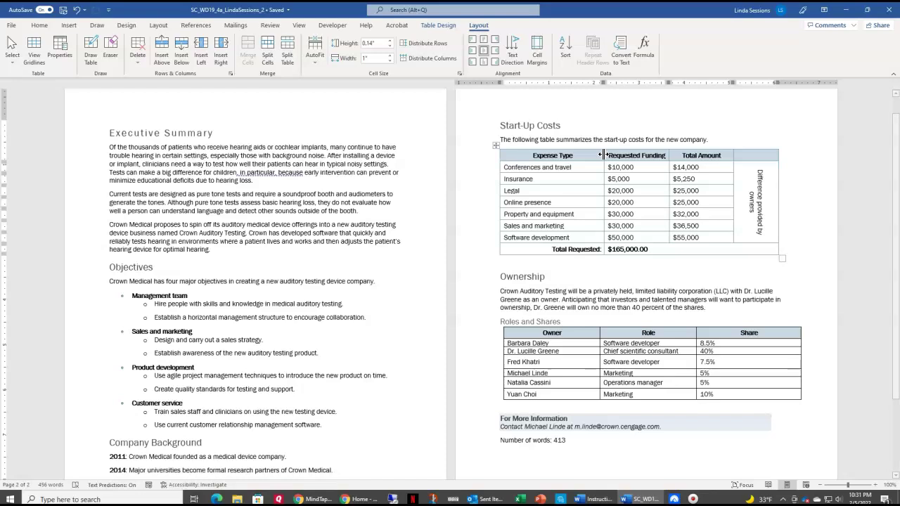
# Step: AutoFit the Expense Type column width to its contents, narrowing the Start-Up Costs table
pyautogui.click(602, 155)
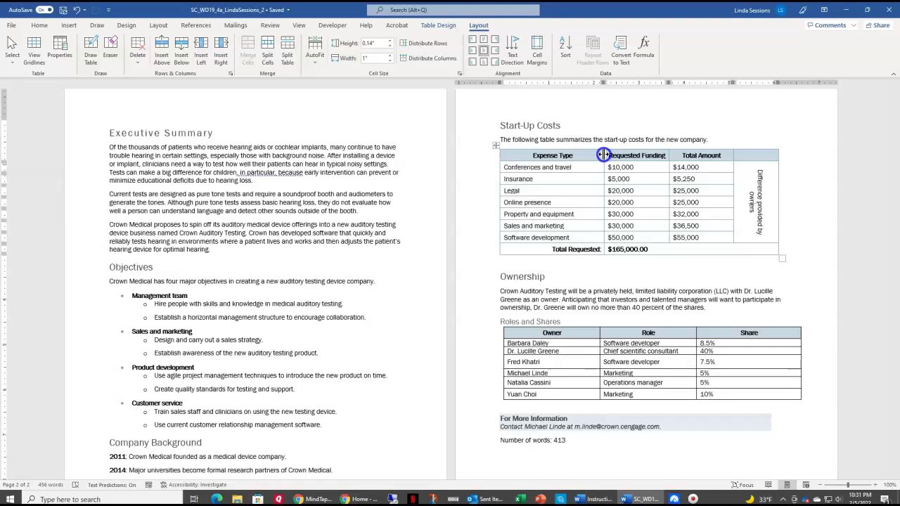
pyautogui.doubleClick(602, 155)
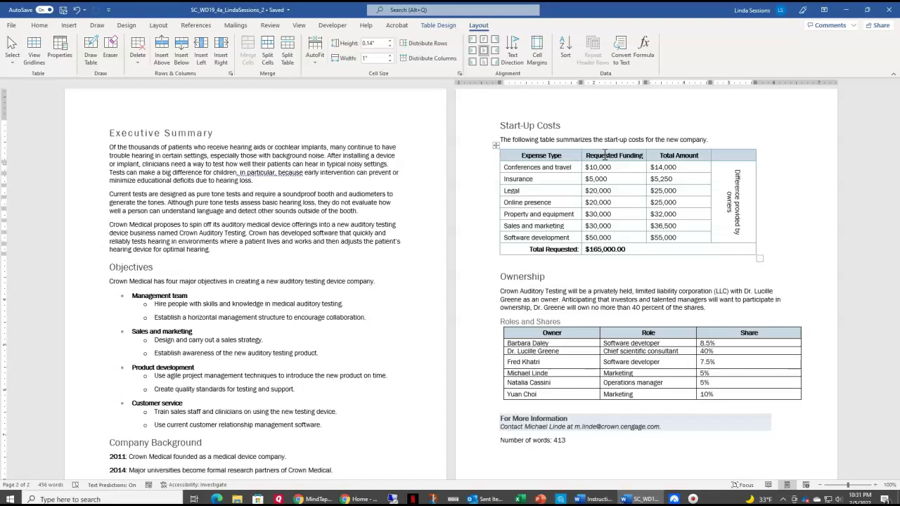
# Step: Sort the Roles and Shares table by Share (Number), descending, keeping the header row on top
pyautogui.scroll(-1, 611, 317)
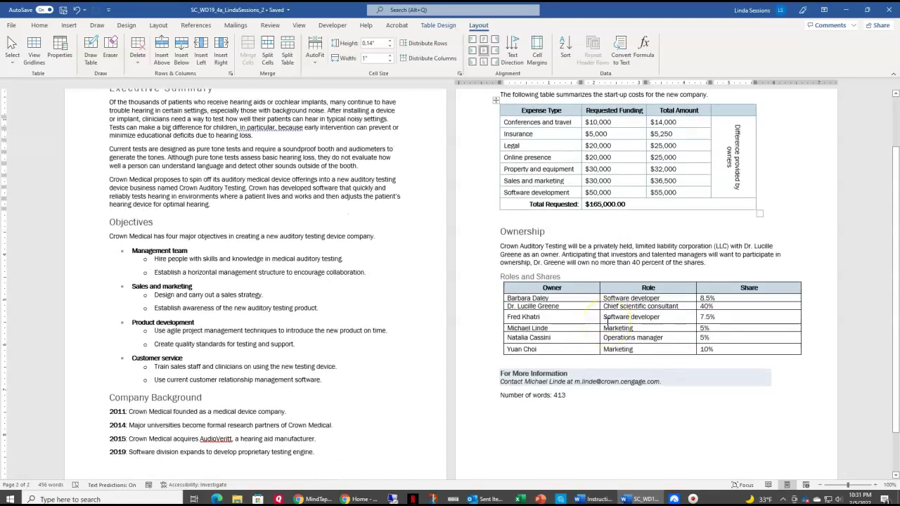
pyautogui.click(561, 303)
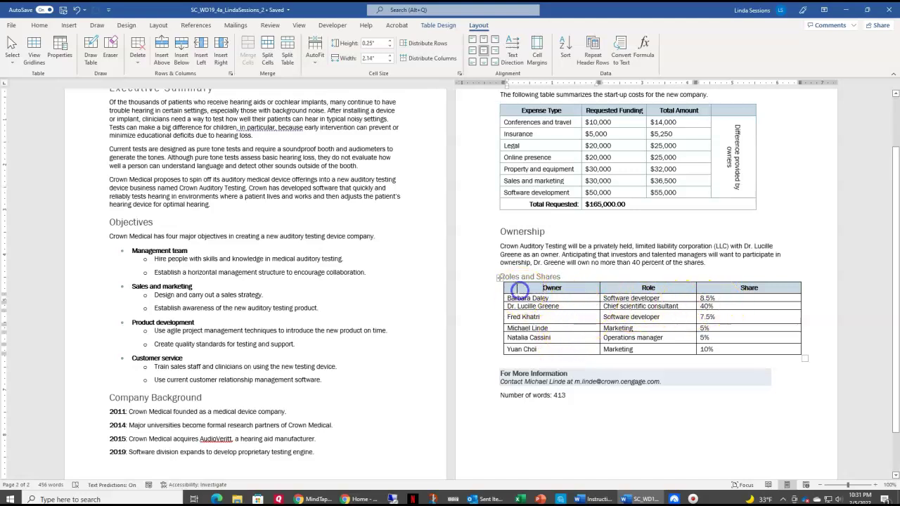
pyautogui.click(499, 277)
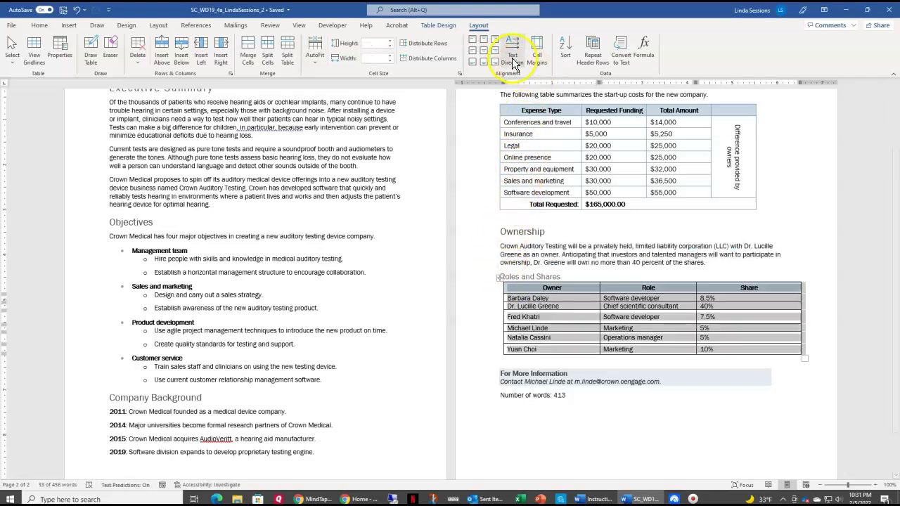
pyautogui.click(569, 55)
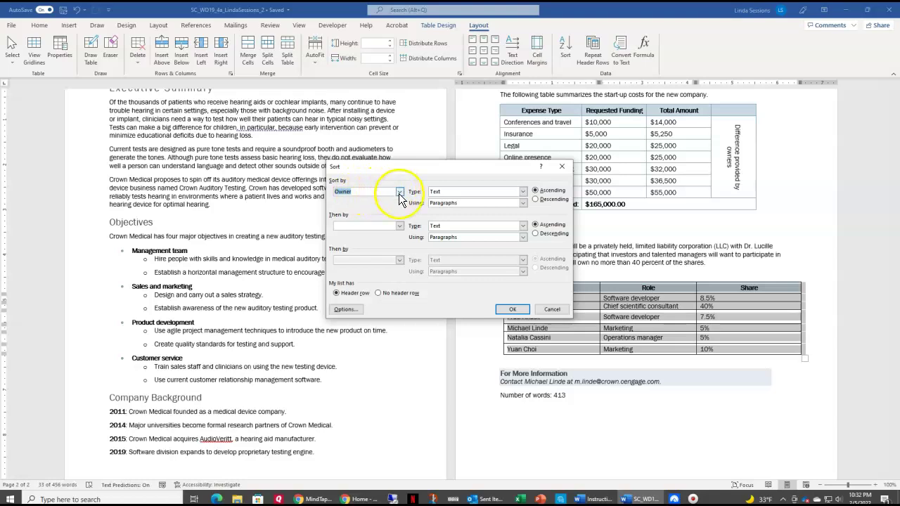
pyautogui.click(399, 192)
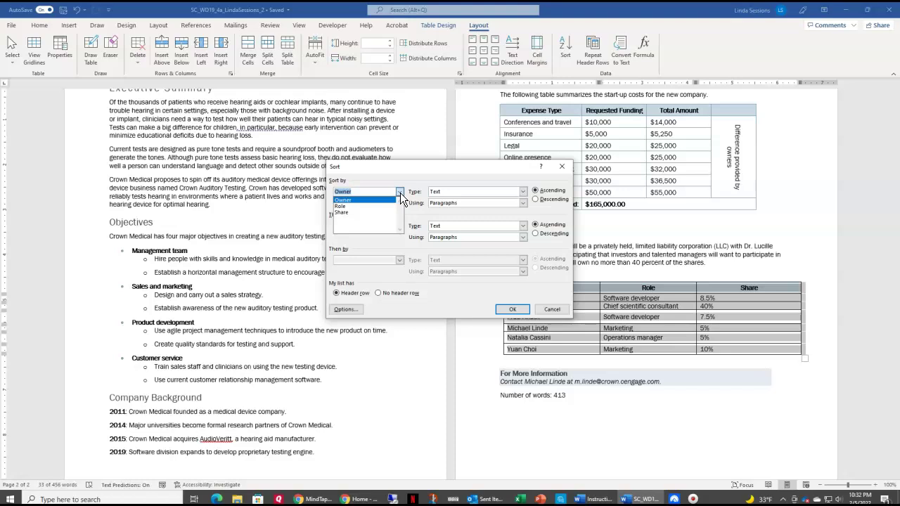
pyautogui.click(357, 212)
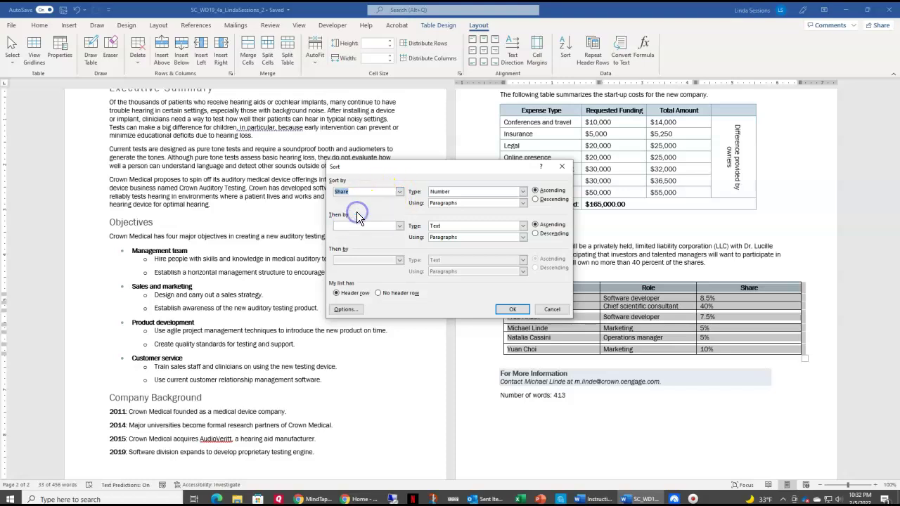
pyautogui.click(535, 199)
pyautogui.click(507, 312)
pyautogui.click(340, 295)
pyautogui.click(513, 310)
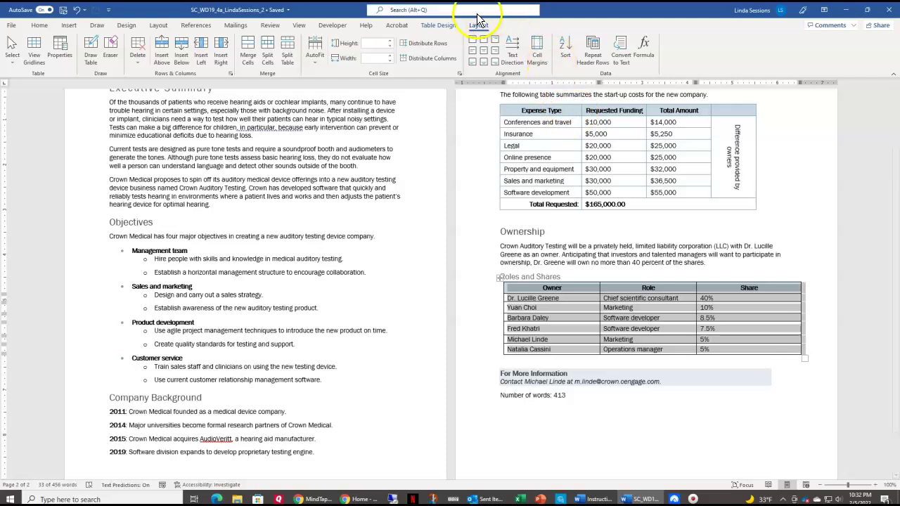
# Step: Apply All borders in a blue-grey theme colour to the whole Roles and Shares table
pyautogui.click(442, 28)
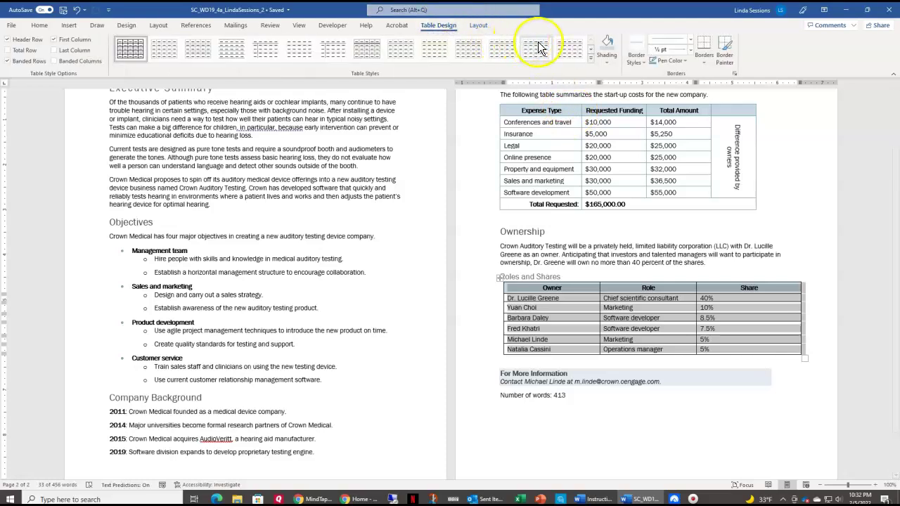
pyautogui.click(705, 62)
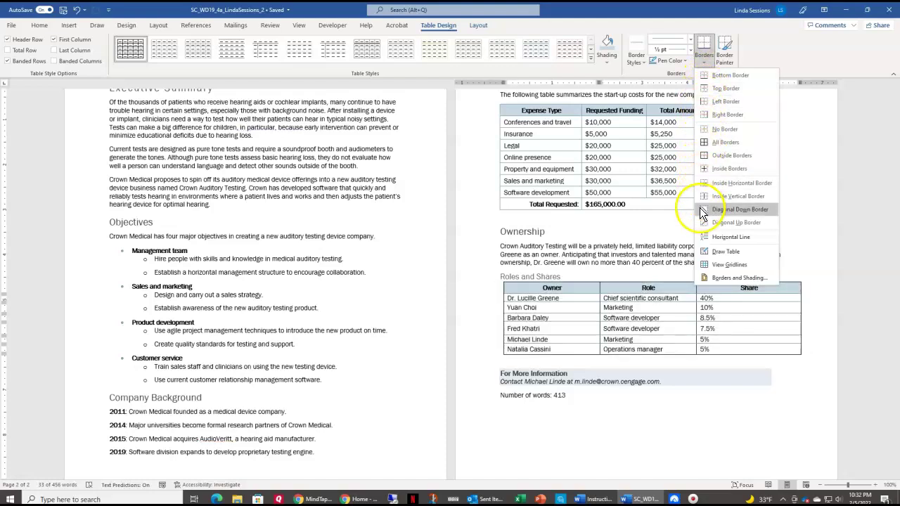
pyautogui.click(708, 266)
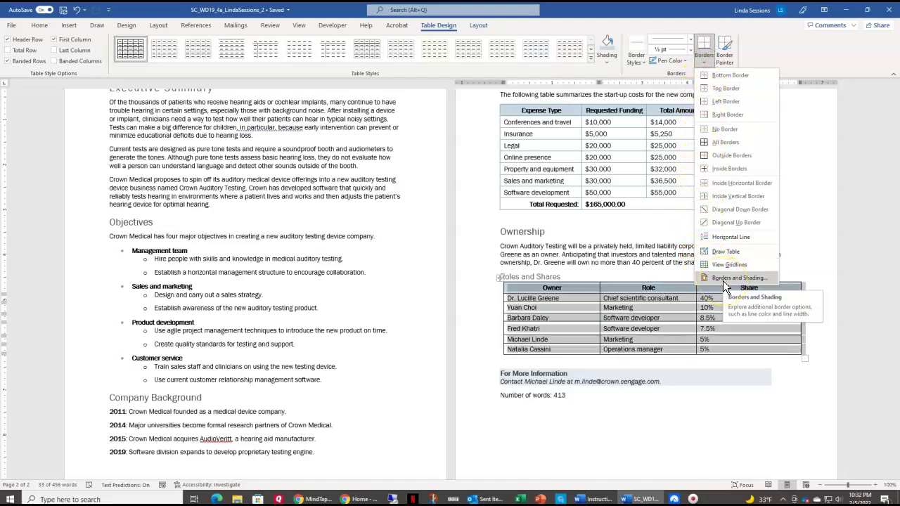
pyautogui.click(722, 280)
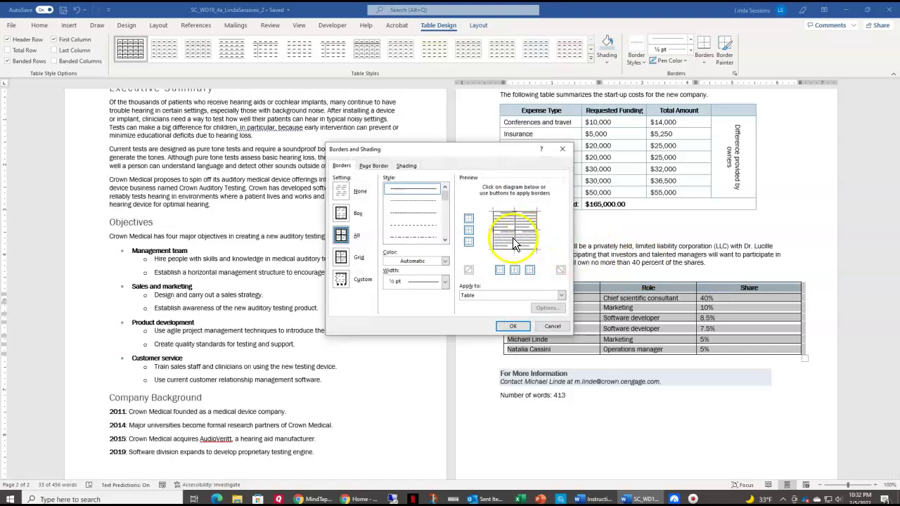
pyautogui.click(445, 261)
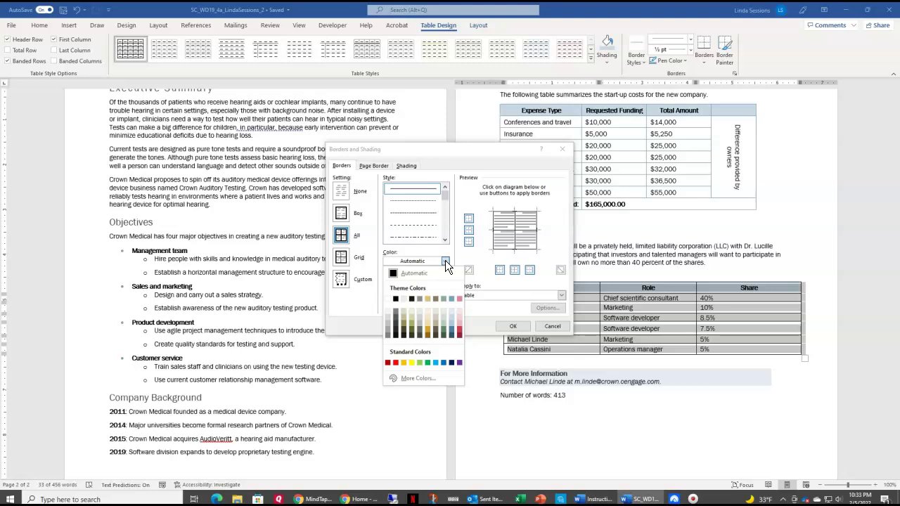
pyautogui.click(452, 298)
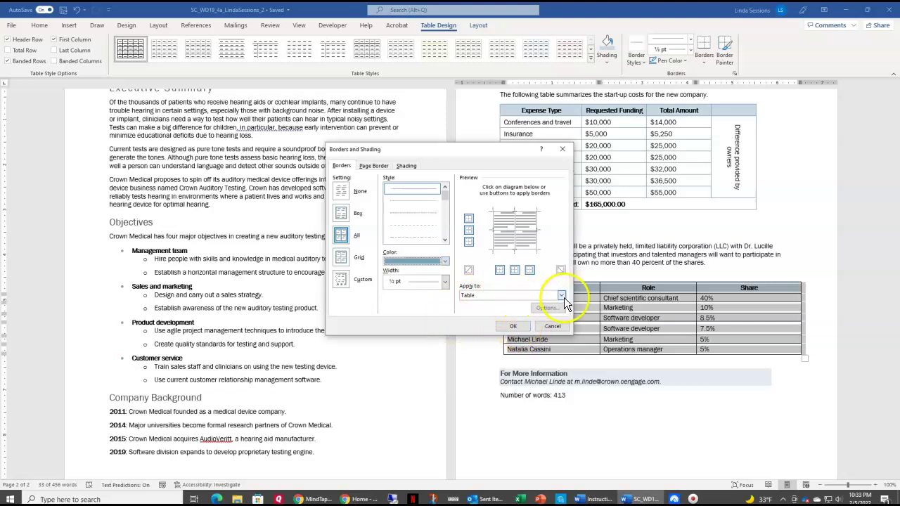
pyautogui.click(512, 328)
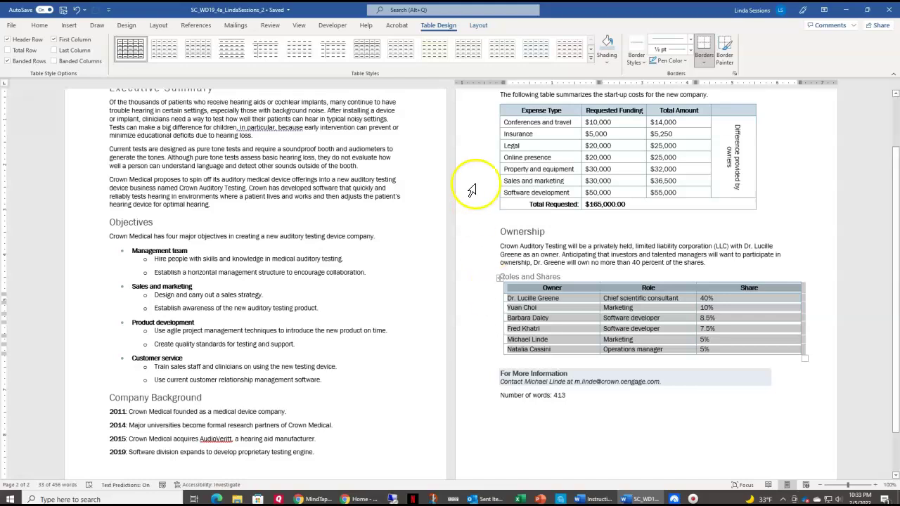
# Step: Distribute the Roles and Shares rows evenly and set the Share column width to 1.35"
pyautogui.click(478, 26)
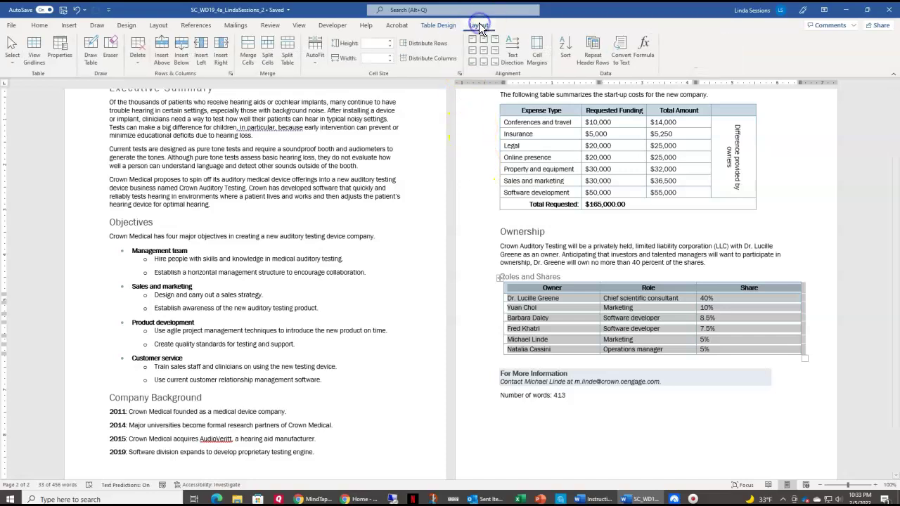
pyautogui.click(418, 43)
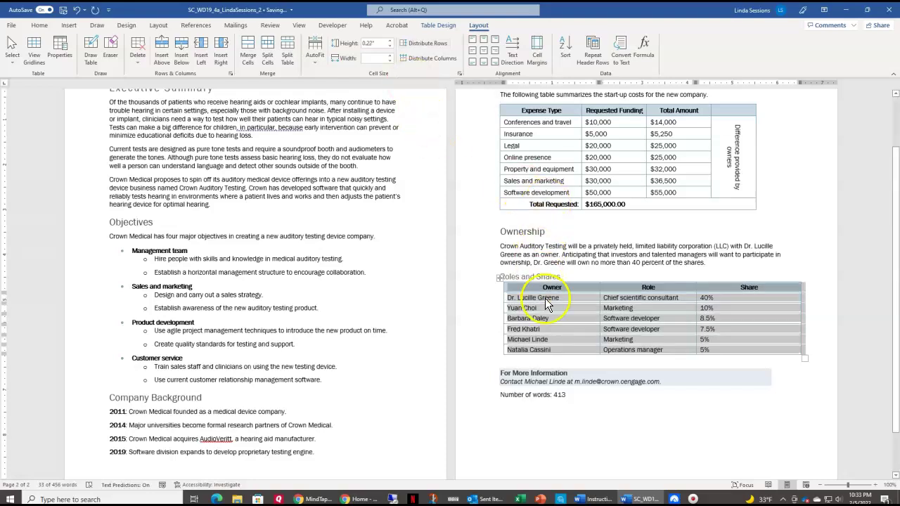
pyautogui.click(765, 295)
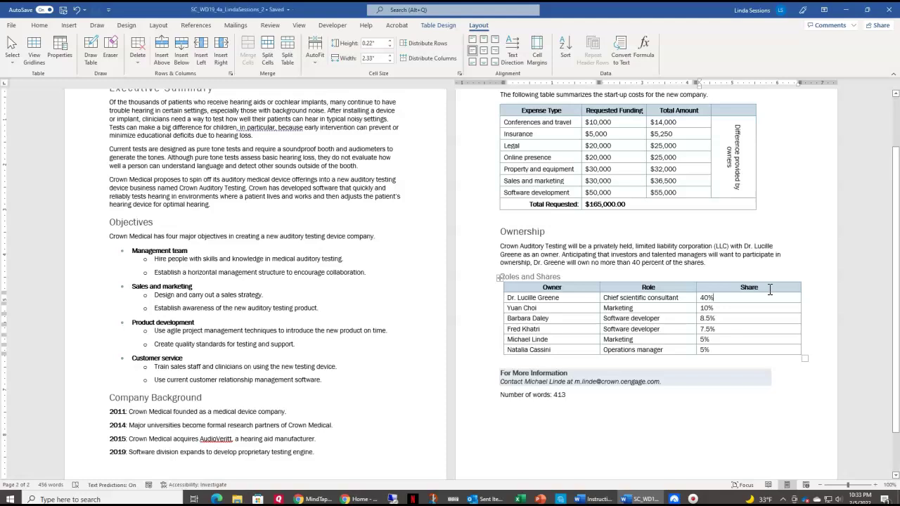
pyautogui.click(800, 289)
pyautogui.click(747, 286)
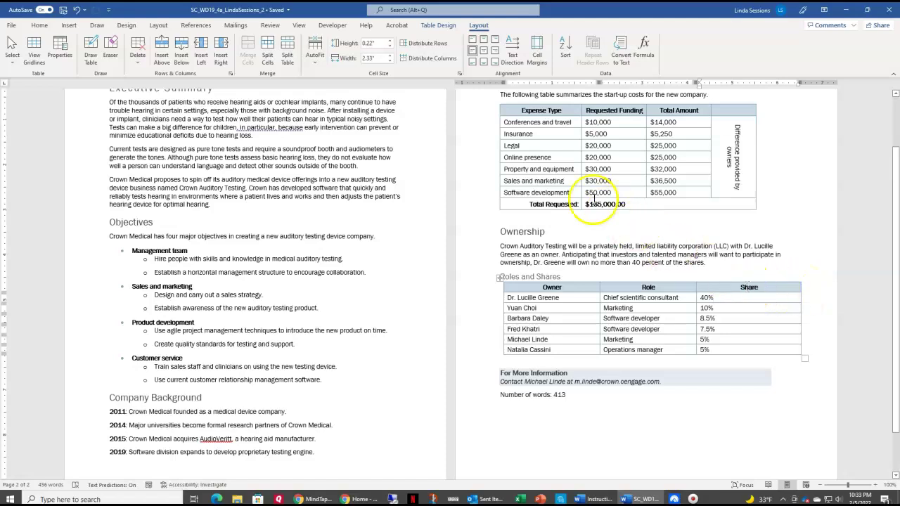
pyautogui.click(381, 58)
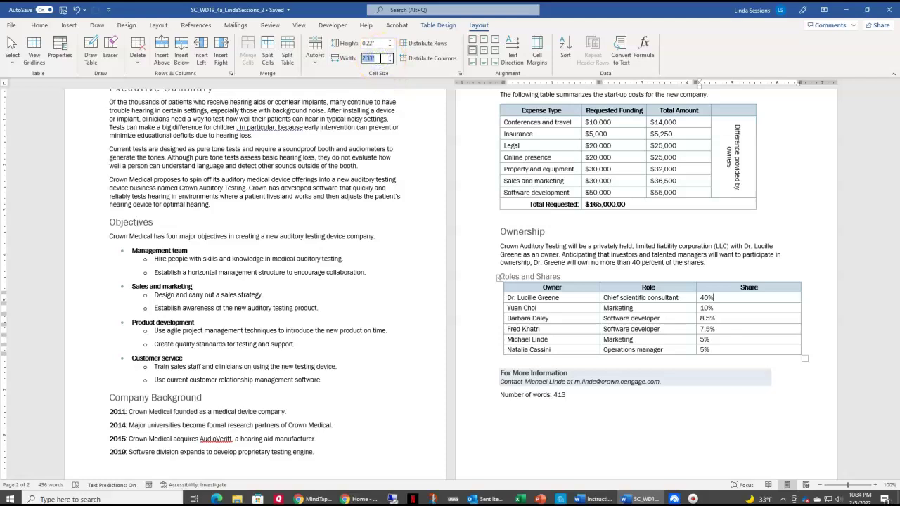
pyautogui.write('1.35')
pyautogui.press('Return')
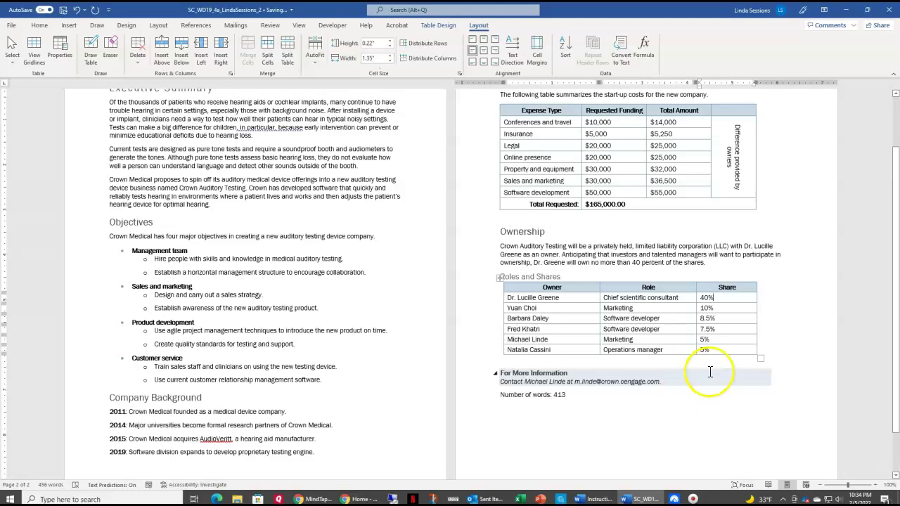
# Step: Align the Share percentages, 40% through 5%, center right in their cells
pyautogui.click(725, 297)
pyautogui.moveTo(725, 298); pyautogui.dragTo(731, 344)
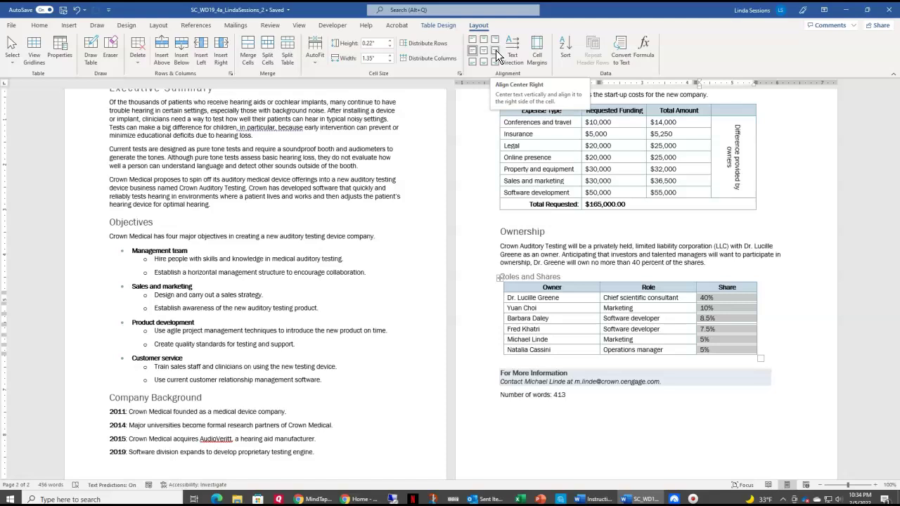
pyautogui.click(495, 50)
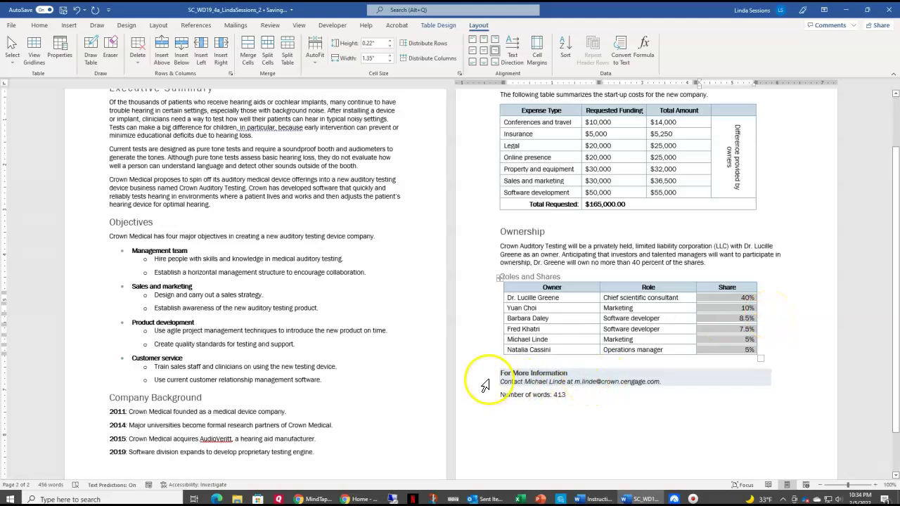
# Step: Give the For More Information heading and contact line a 0.5" left indent
pyautogui.moveTo(498, 376); pyautogui.dragTo(692, 385)
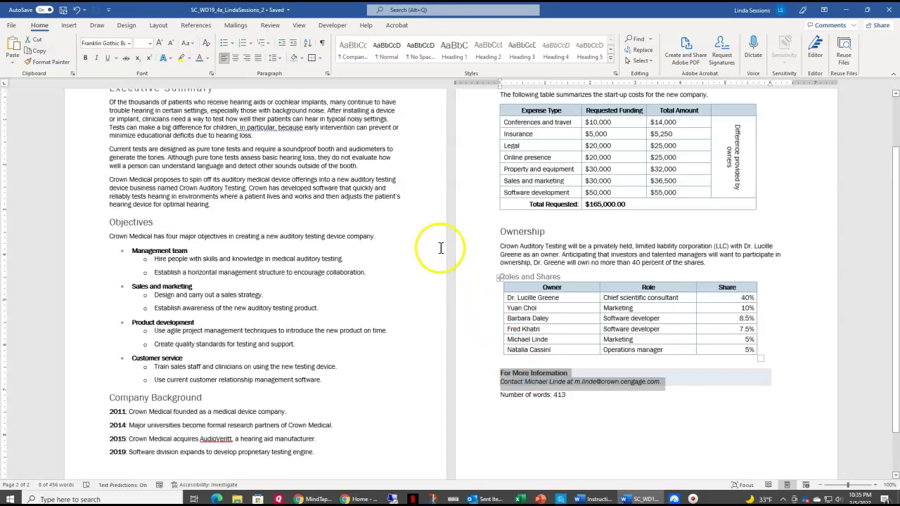
pyautogui.click(327, 75)
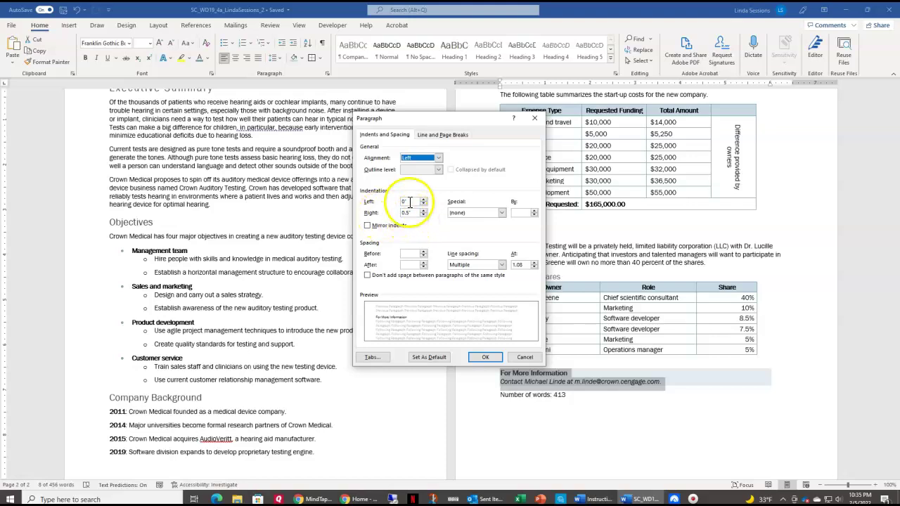
pyautogui.moveTo(410, 201); pyautogui.dragTo(389, 201)
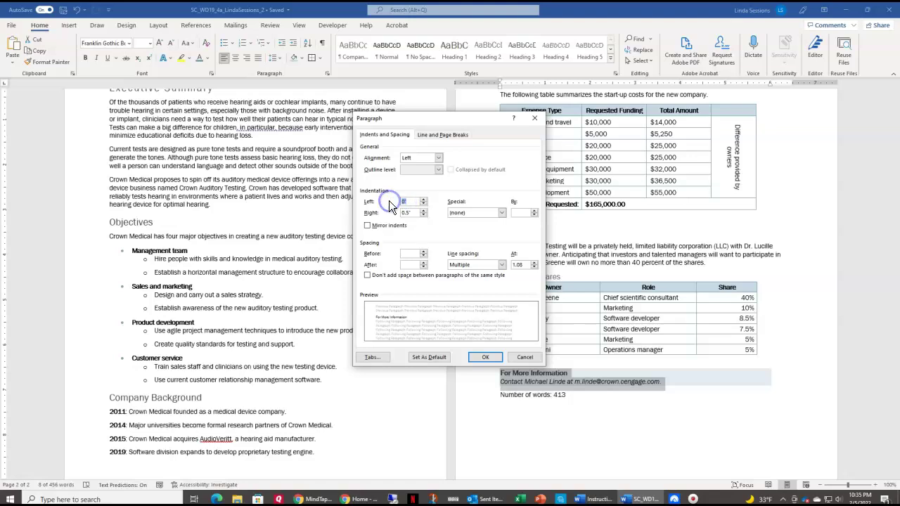
pyautogui.write('.5')
pyautogui.press('Return')
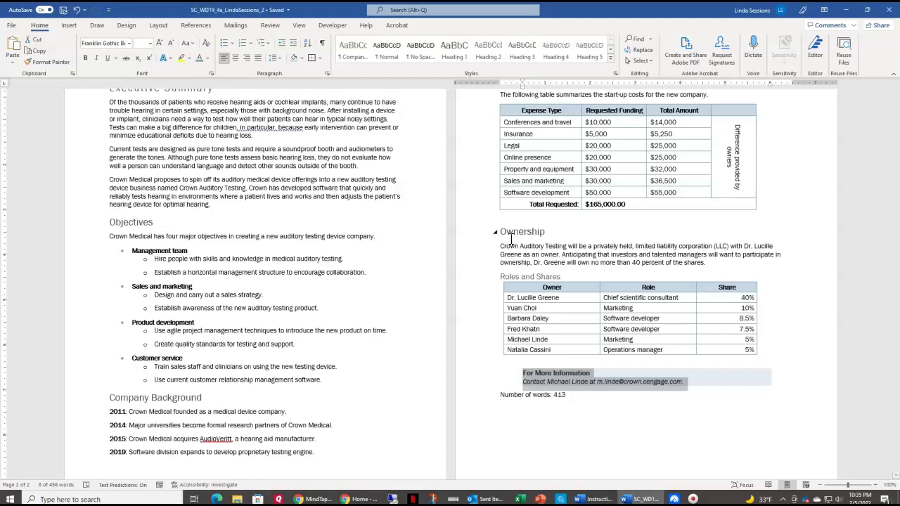
# Step: Format the For More Information heading as small caps in the Font dialog
pyautogui.click(554, 378)
pyautogui.click(555, 376)
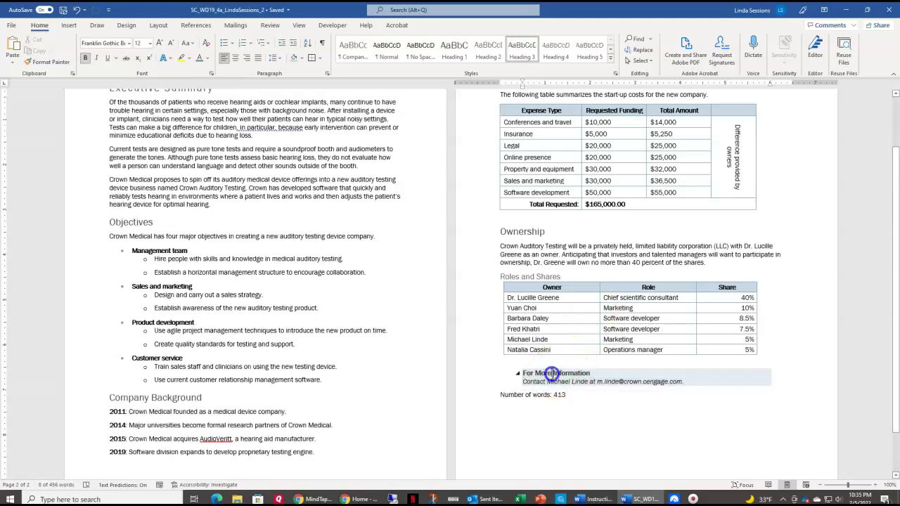
pyautogui.moveTo(569, 373); pyautogui.dragTo(524, 375)
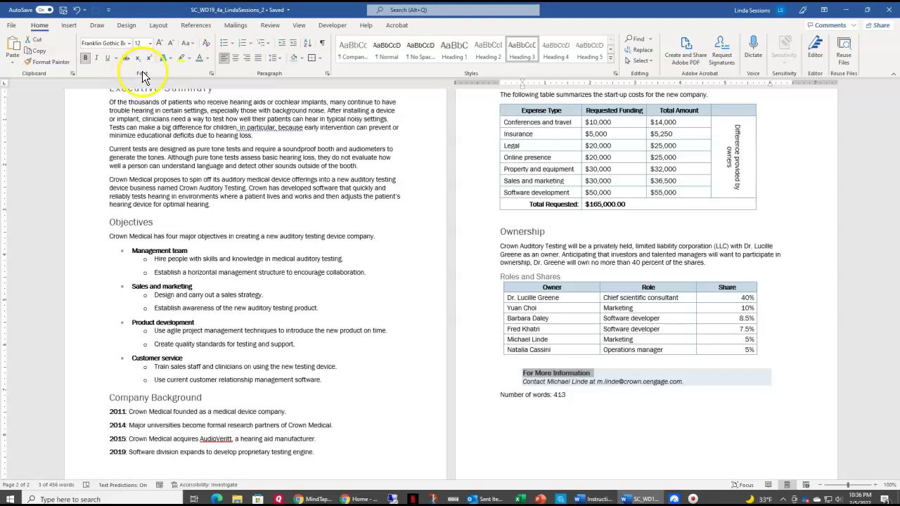
pyautogui.click(211, 73)
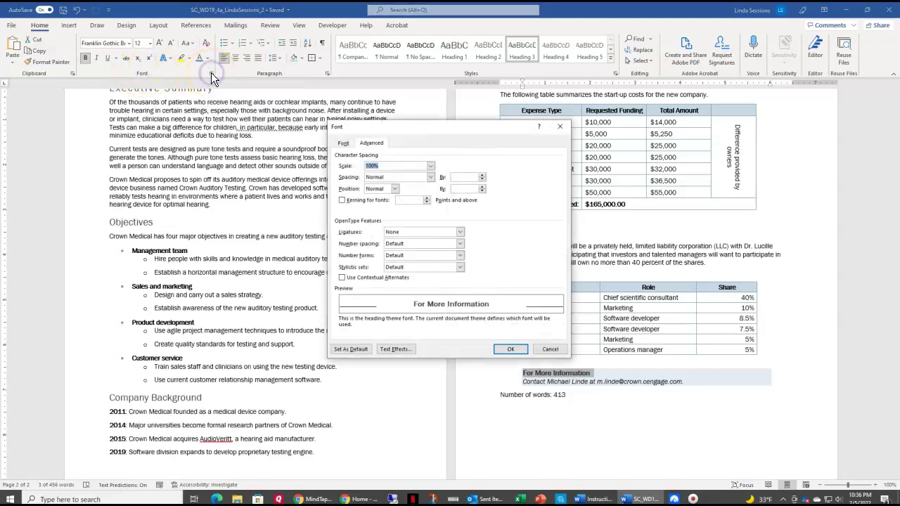
pyautogui.click(343, 143)
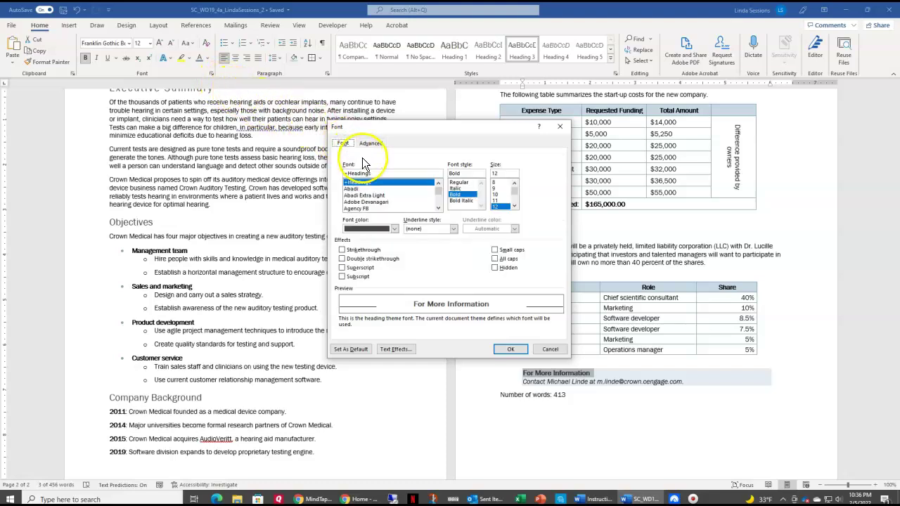
pyautogui.click(495, 251)
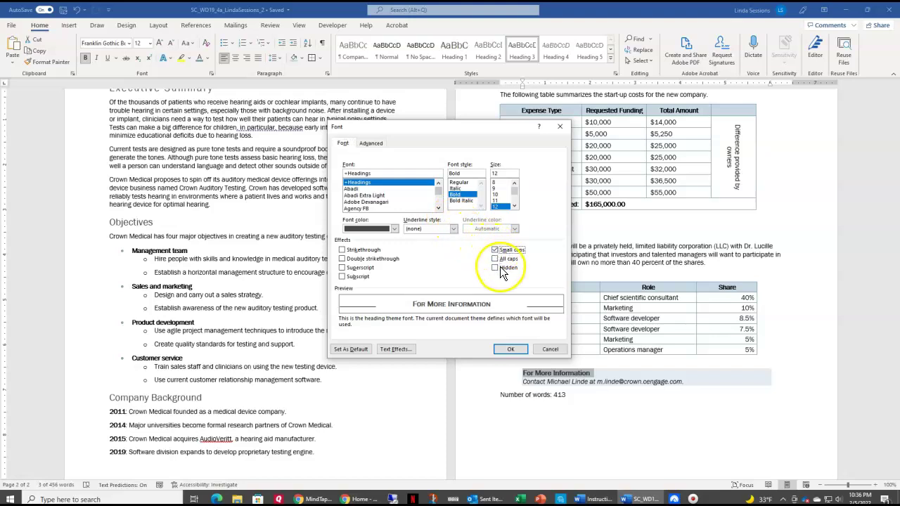
pyautogui.click(508, 350)
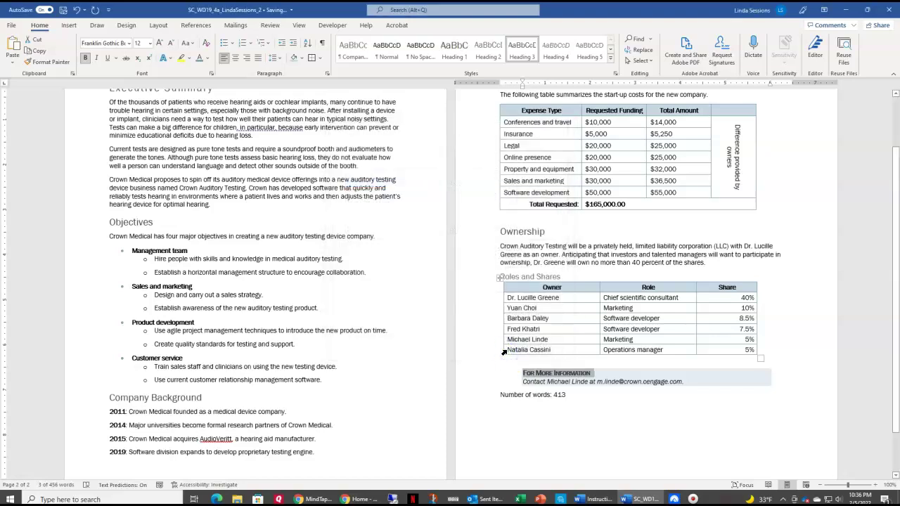
pyautogui.click(492, 357)
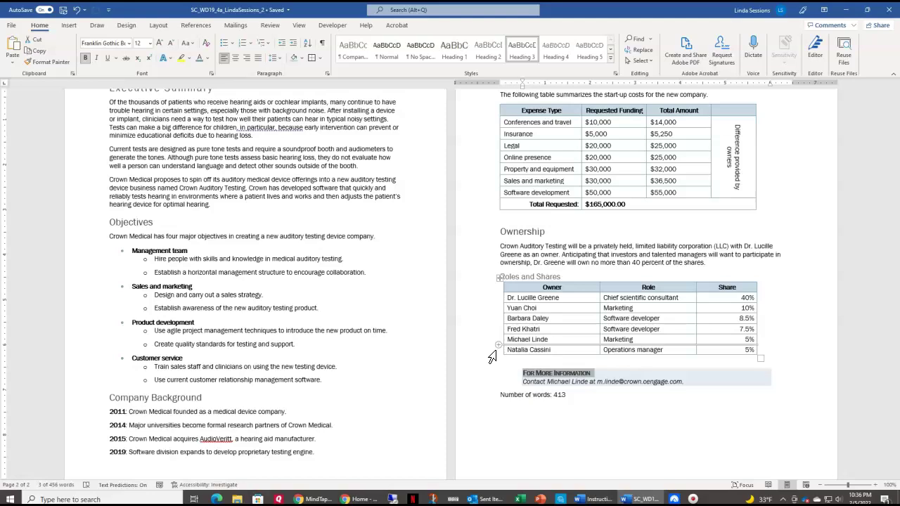
# Step: Update the word count field so it shows 456 instead of 413
pyautogui.click(561, 394)
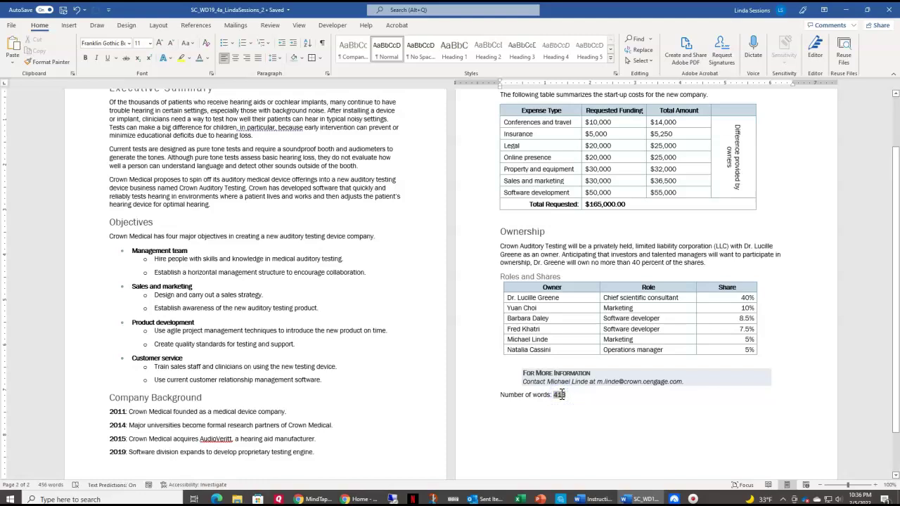
pyautogui.rightClick(561, 394)
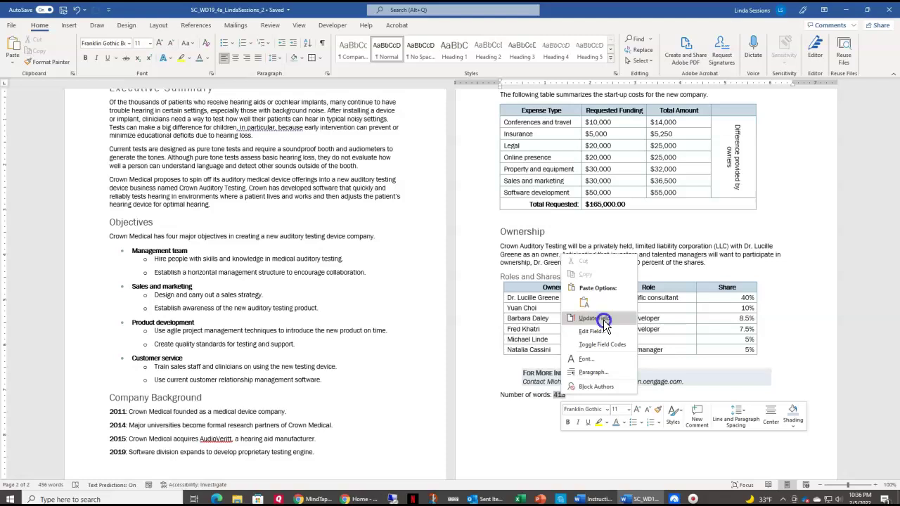
pyautogui.click(603, 320)
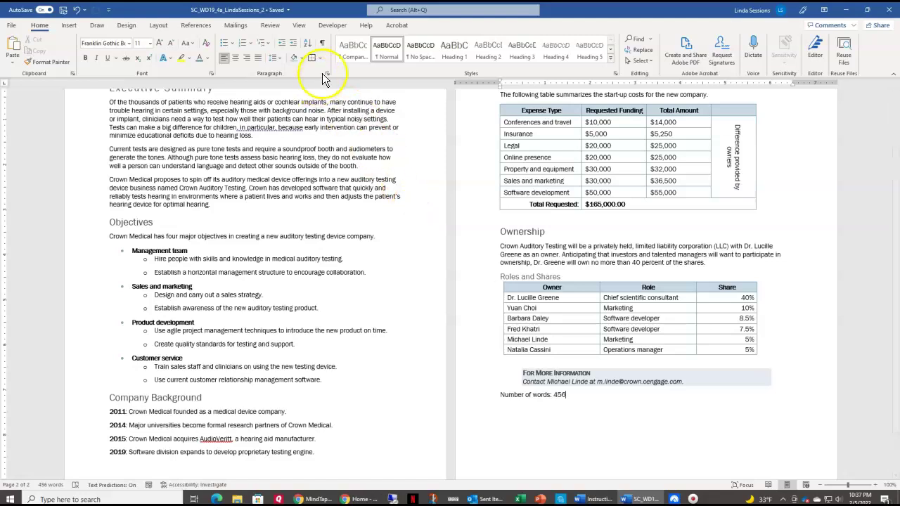
# Step: Add the DRAFT 1 diagonal watermark from the Disclaimers section
pyautogui.click(131, 25)
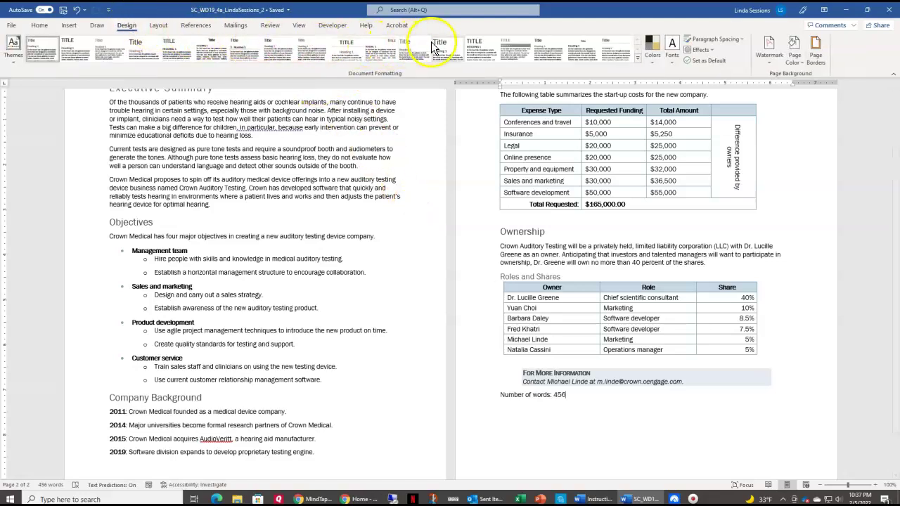
pyautogui.click(770, 60)
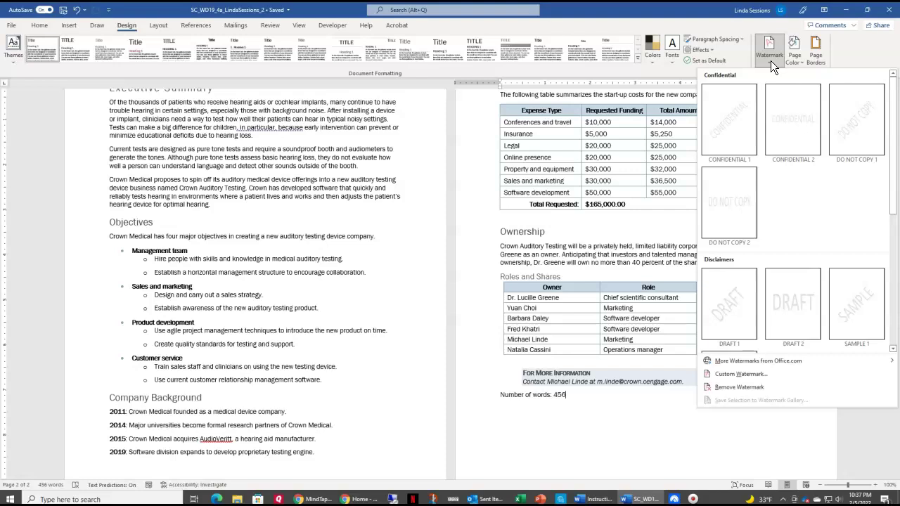
pyautogui.click(725, 314)
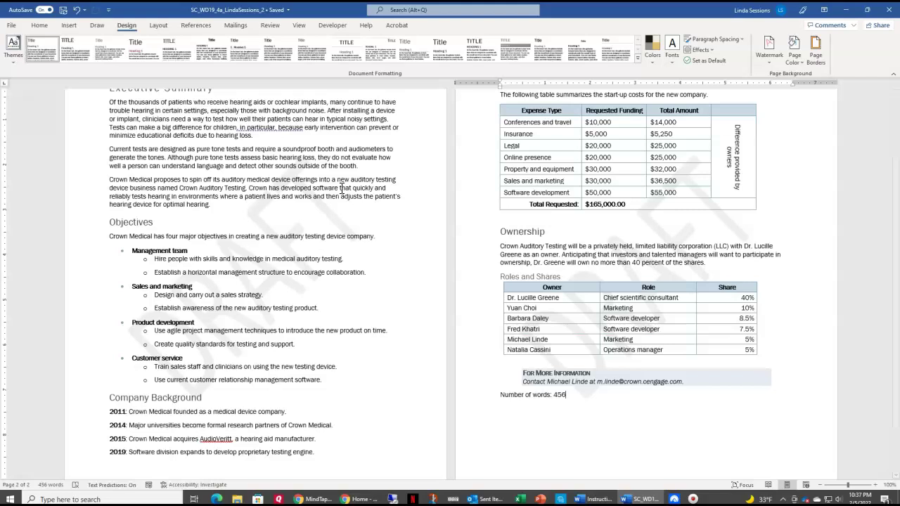
# Step: Insert the Slice (Dark) cover page from the Insert tab's Cover Page gallery
pyautogui.click(68, 26)
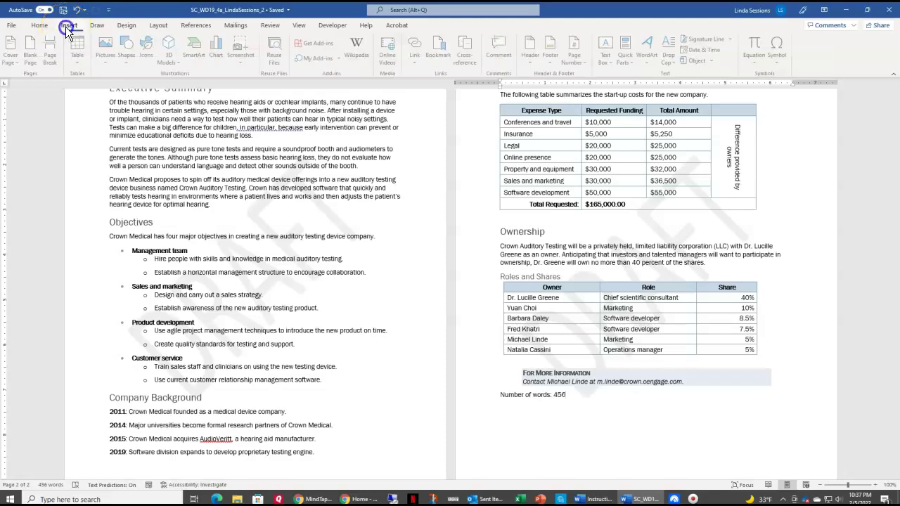
pyautogui.click(21, 63)
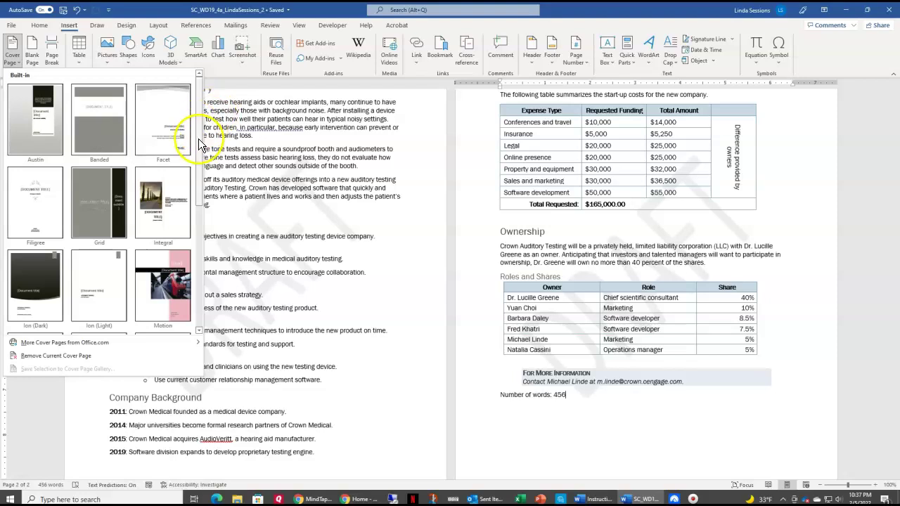
pyautogui.moveTo(199, 144); pyautogui.dragTo(209, 234)
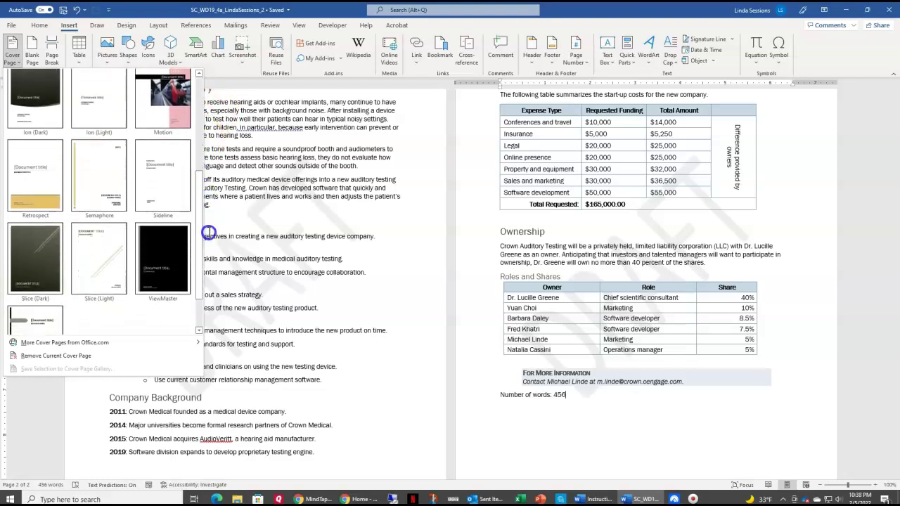
pyautogui.click(31, 247)
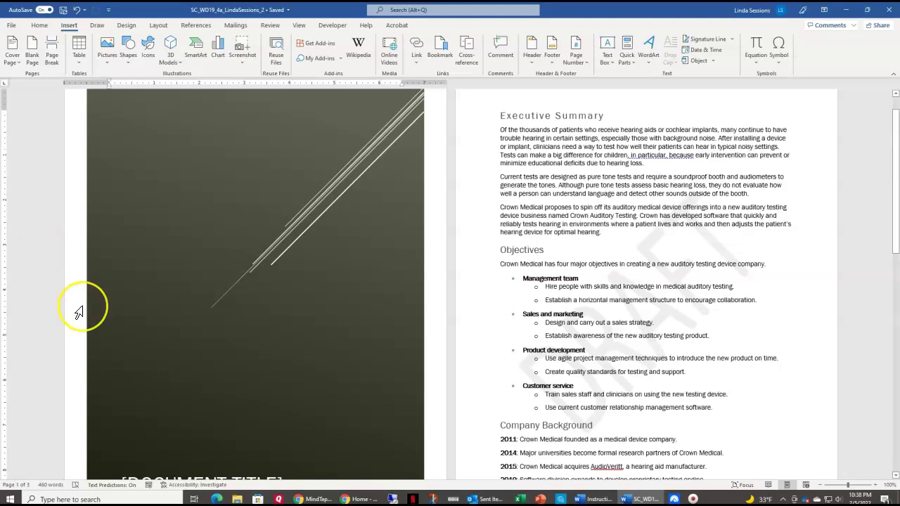
# Step: Paste CROWN AUDITORY TESTING into the cover page title placeholder
pyautogui.scroll(-2, 77, 311)
pyautogui.scroll(-1, 77, 311)
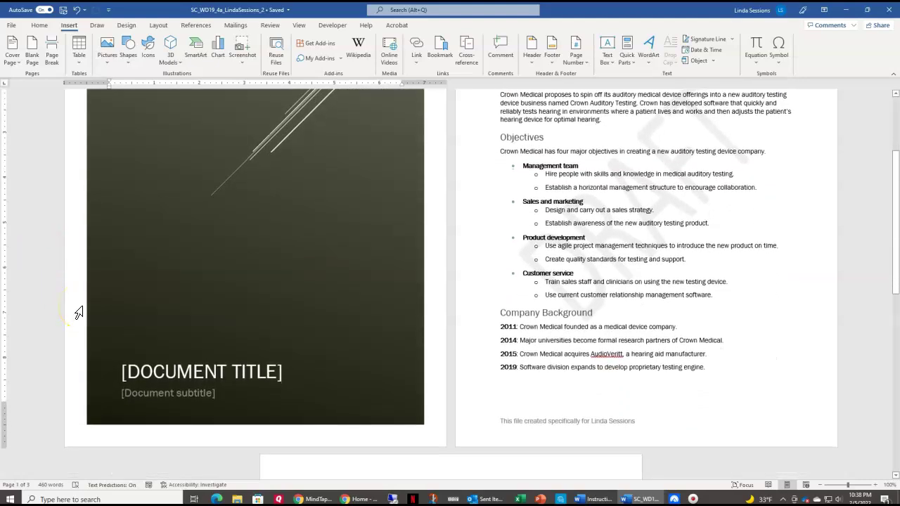
pyautogui.click(138, 368)
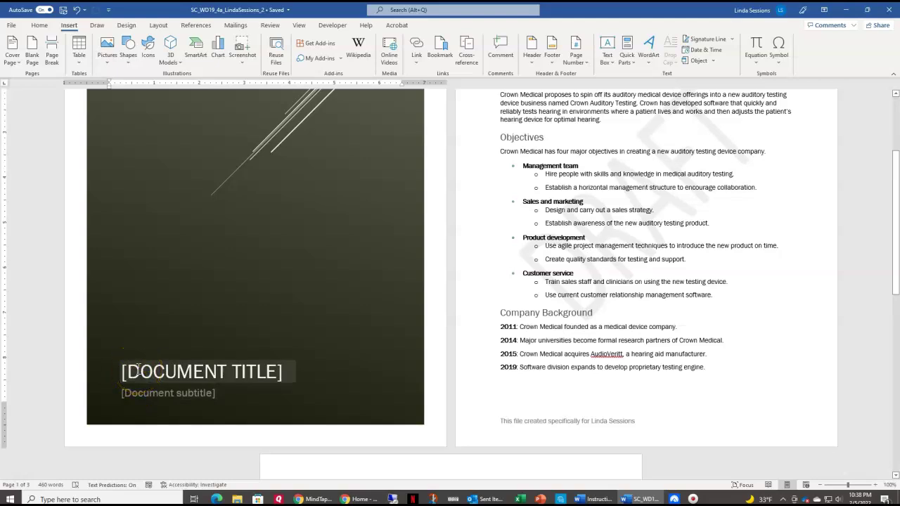
pyautogui.click(138, 369)
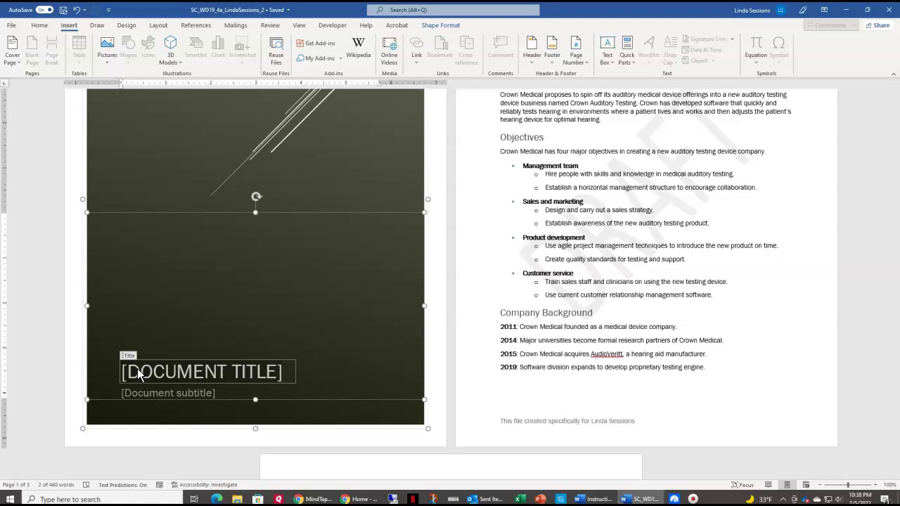
pyautogui.write('CROWN AUDITORY TESTING')
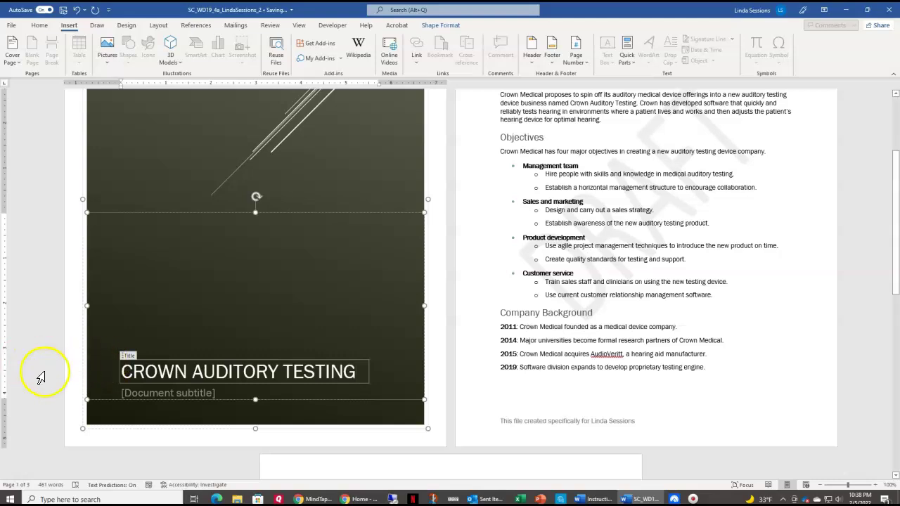
# Step: Enter the subtitle 'Business proposal' and save the document
pyautogui.click(133, 391)
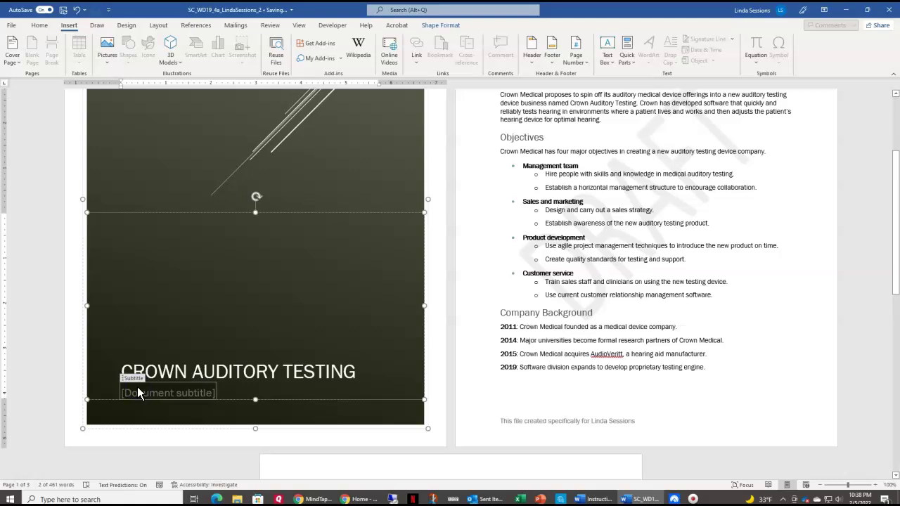
pyautogui.write('Business proposal')
pyautogui.click(73, 281)
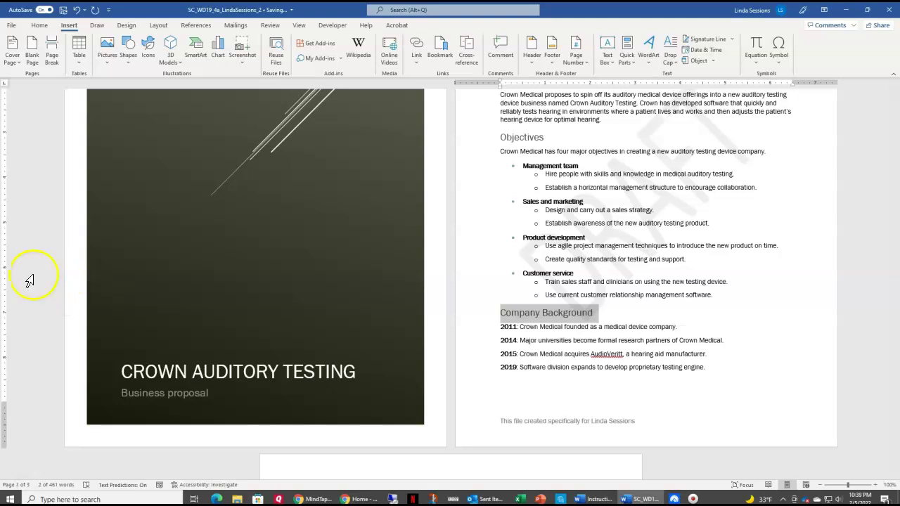
pyautogui.scroll(-5, 209, 264)
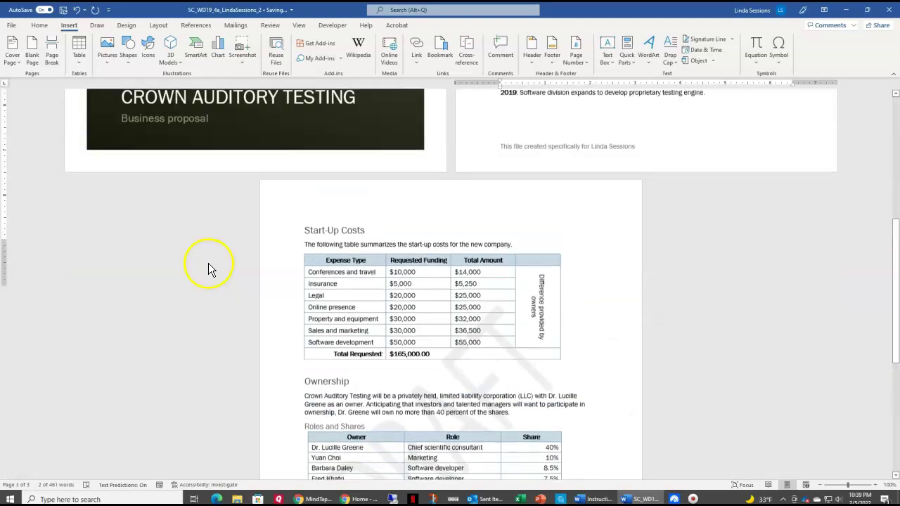
pyautogui.scroll(8, 208, 263)
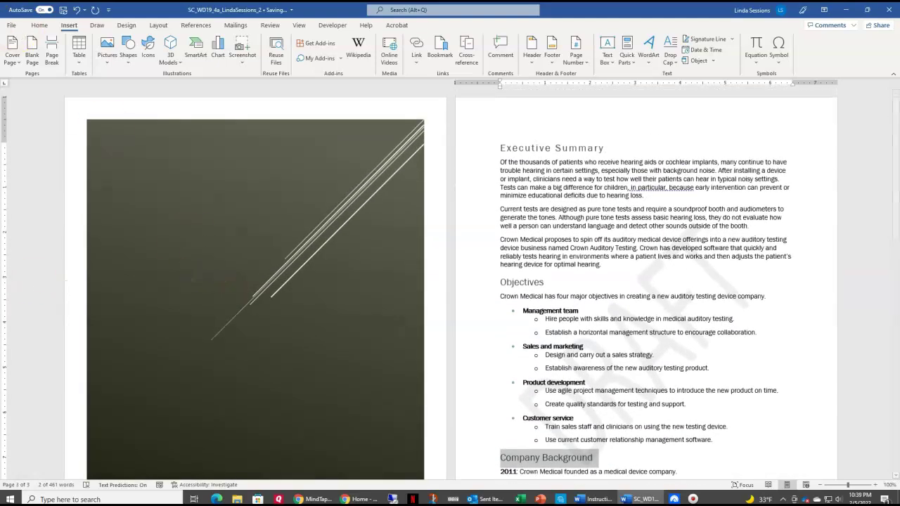
pyautogui.click(63, 10)
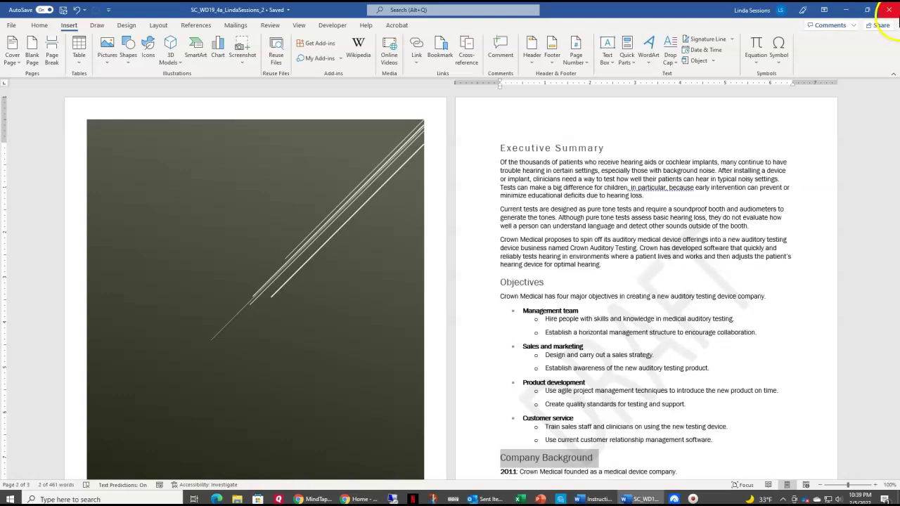
# Step: Close Word, upload the saved SC_WD19_4a file from Desktop to SAM, submit, and download the graded report
pyautogui.click(889, 10)
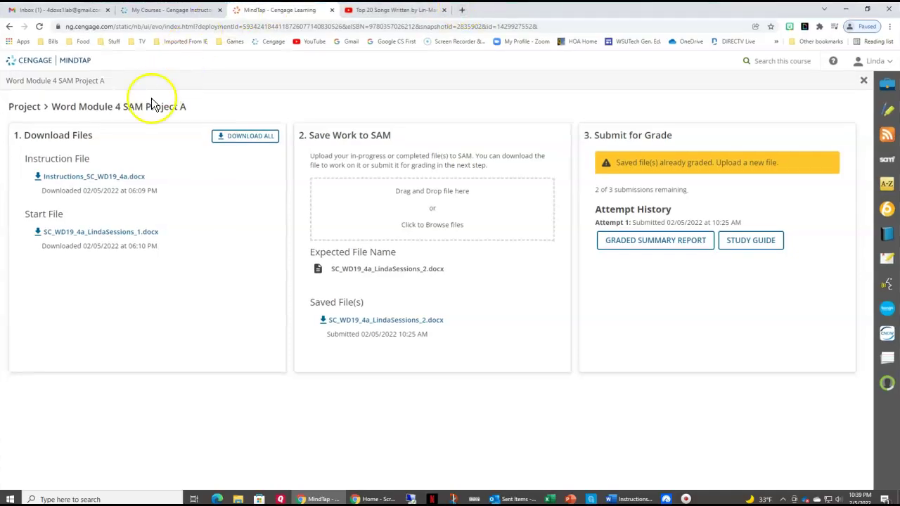
pyautogui.click(427, 220)
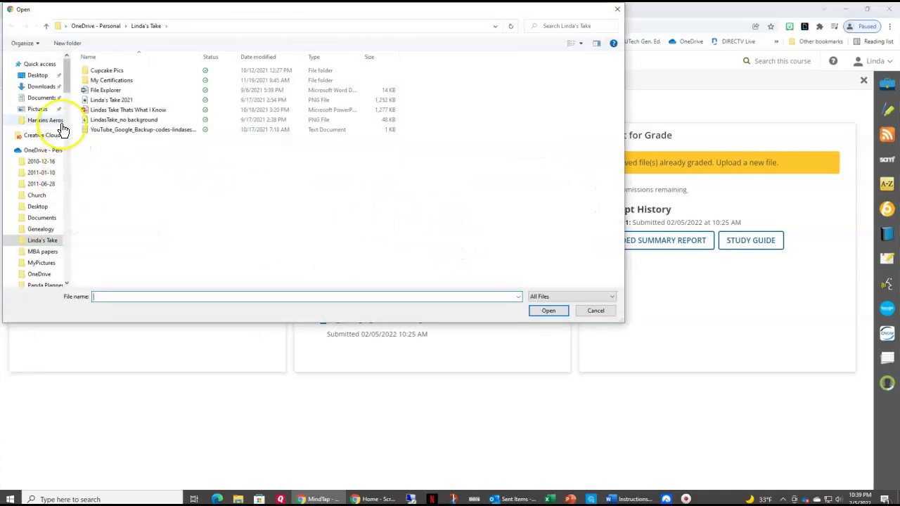
pyautogui.click(37, 76)
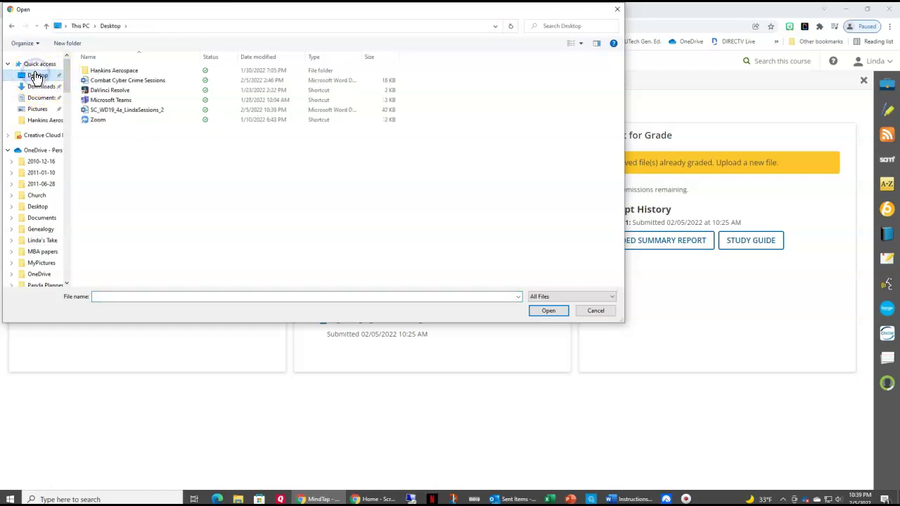
pyautogui.click(161, 111)
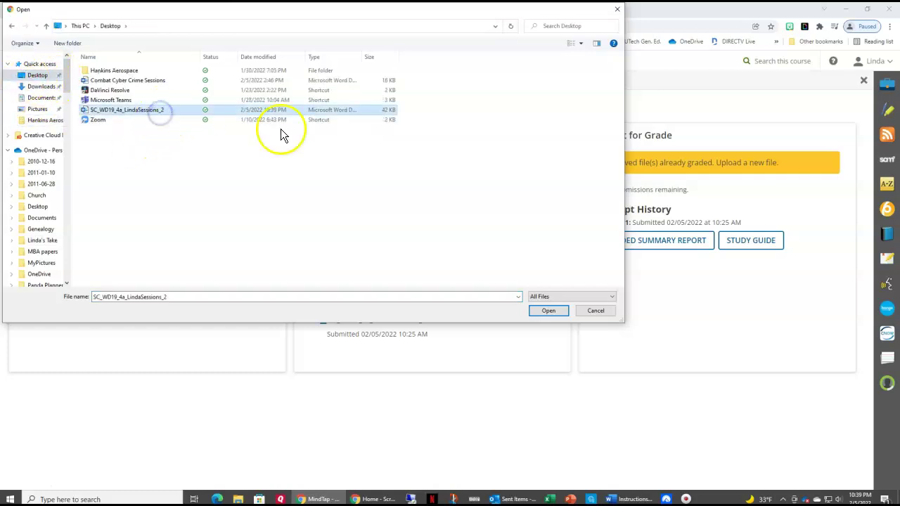
pyautogui.click(549, 311)
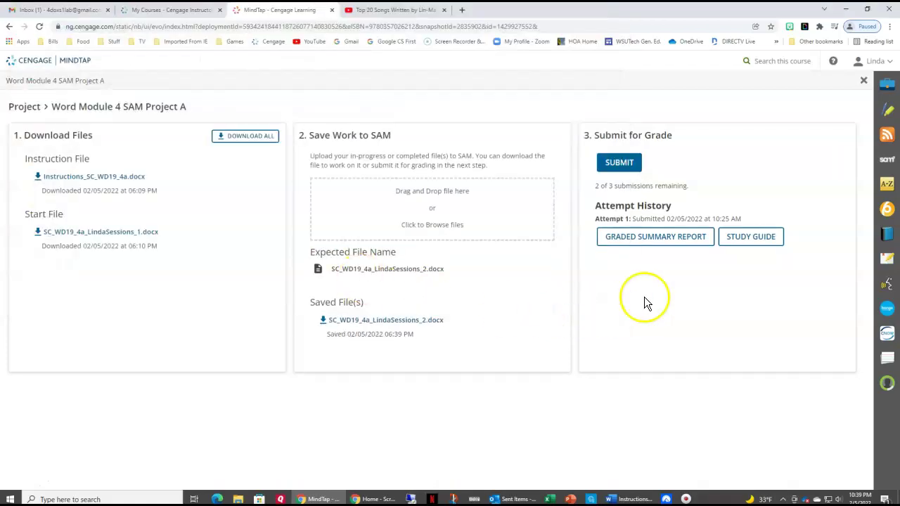
pyautogui.click(612, 164)
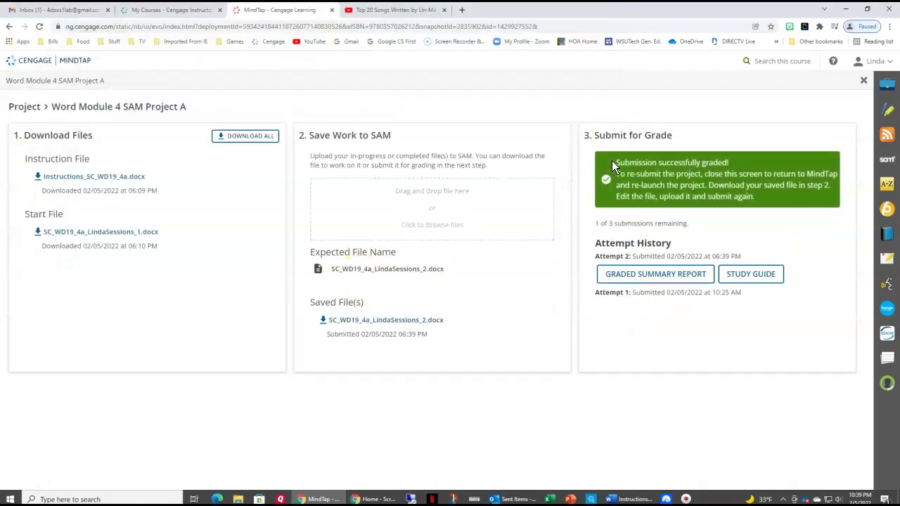
pyautogui.click(648, 277)
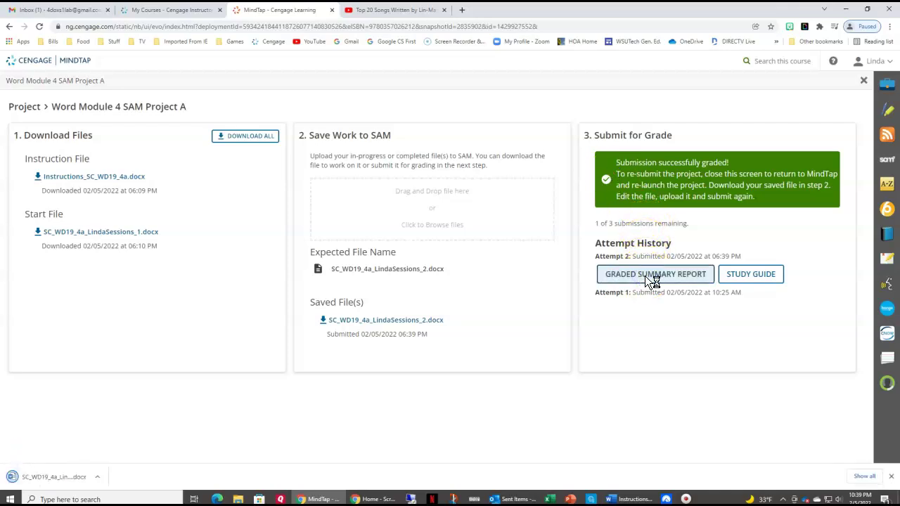
# Step: Open the downloaded graded summary report in Word, showing a 100 out of 100 score
pyautogui.click(66, 480)
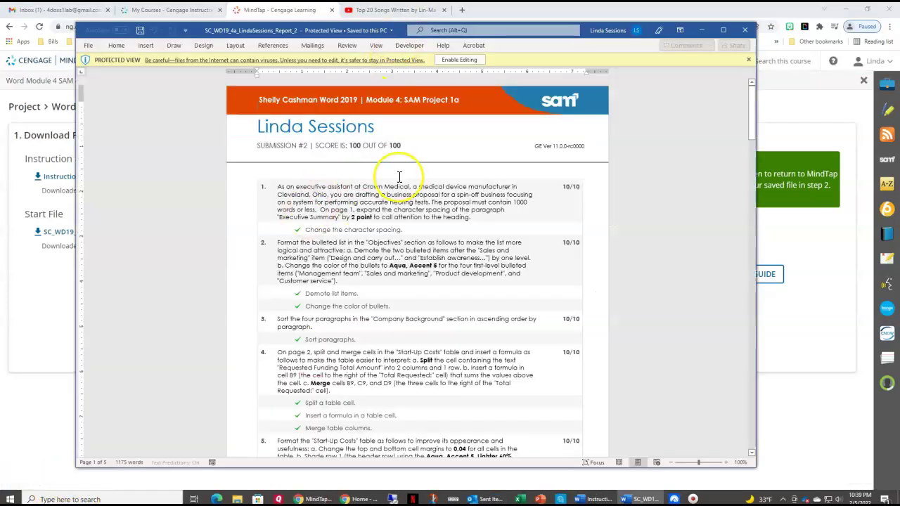
pyautogui.click(328, 168)
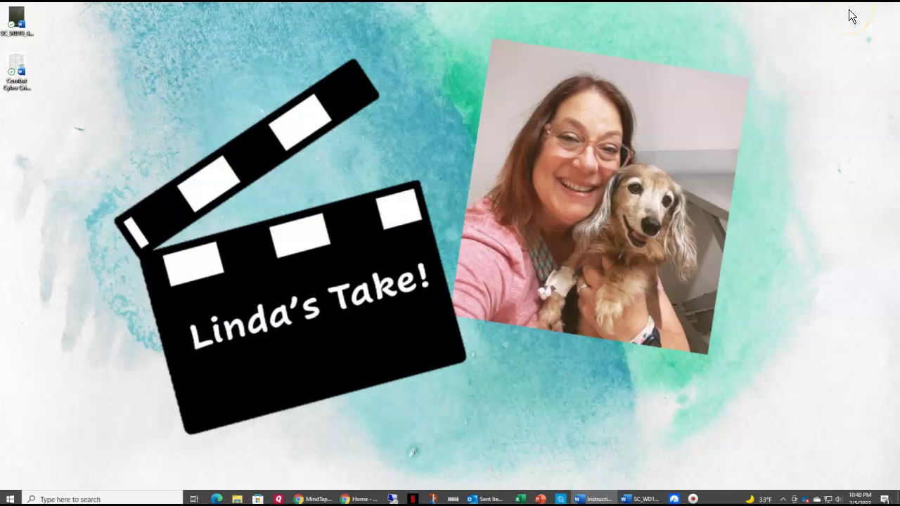
# Step: Close the report window to return to the desktop
pyautogui.click(842, 13)
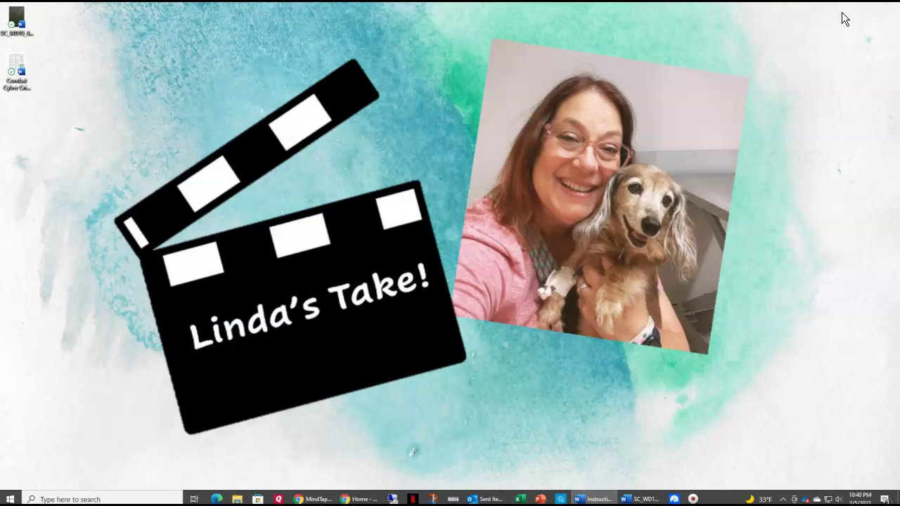